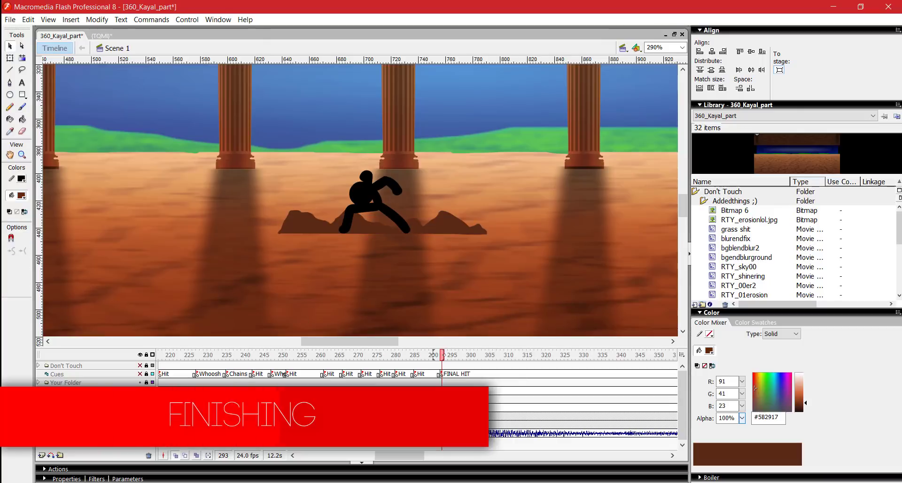
Move the Cues layer above the Don't Touch folder in the layer order
left_click(94, 374)
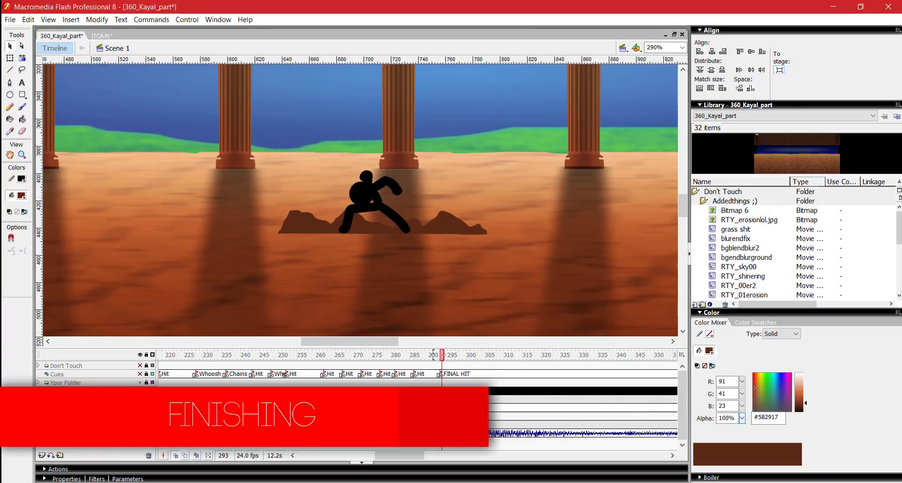
left_click(98, 383)
left_click_drag(94, 374, 94, 363)
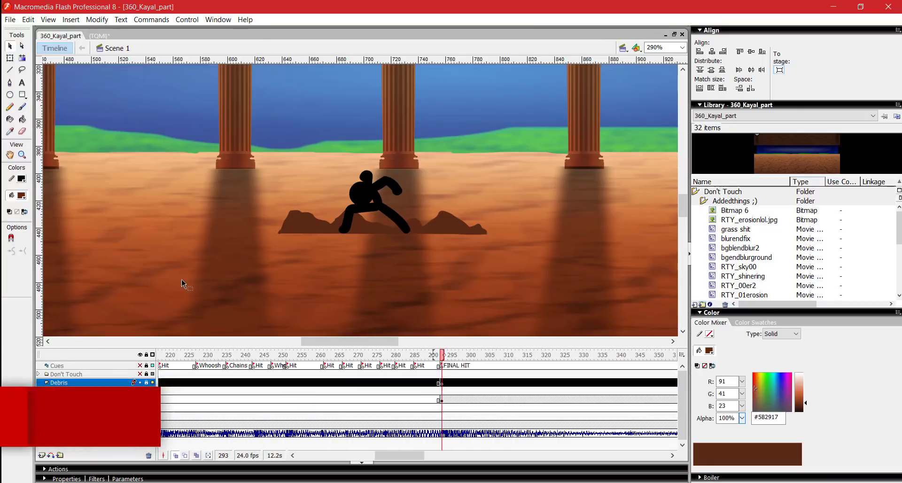
Review the figures' movement on the frames around the FINAL HIT cue
key("b")
left_click_drag(353, 267, 379, 273)
key("v")
key("comma")
key("comma")
key("comma")
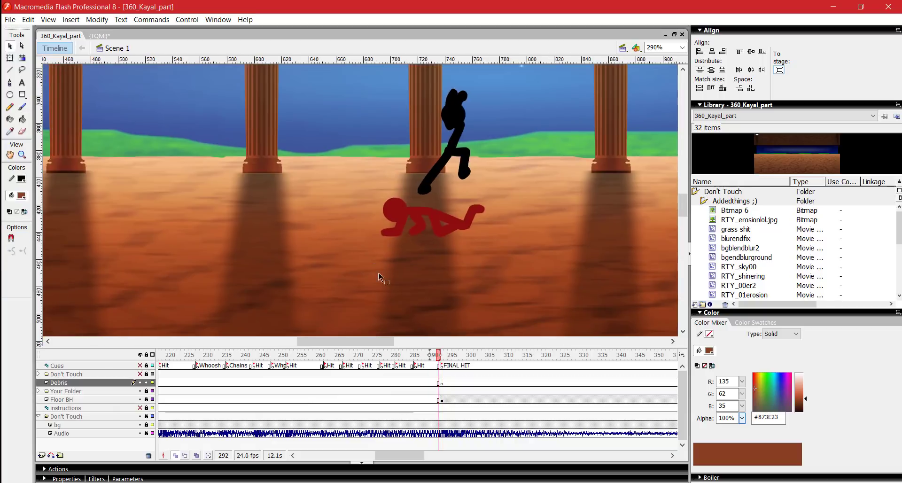
key("period")
key("period")
key("period")
left_click_drag(462, 354, 419, 347)
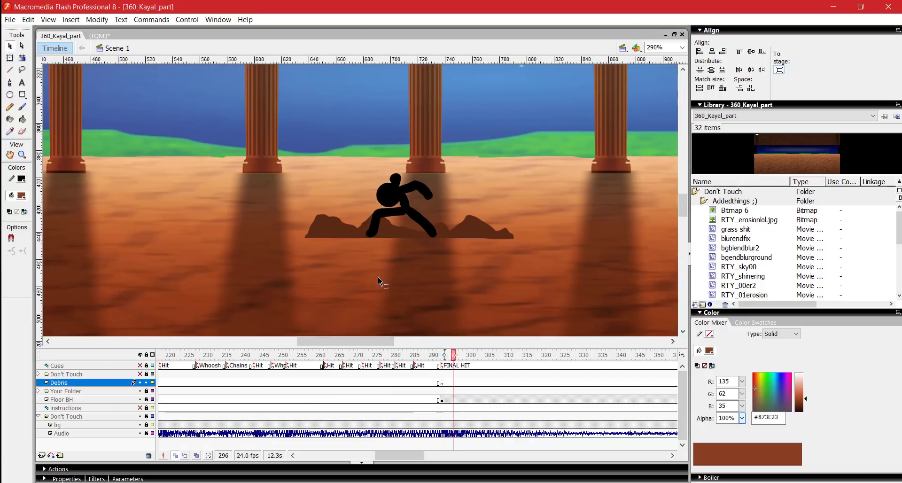
Paint #873E23 rubble in front of the dark rocks on the Debris layer at frame 293 and save the file
left_click_drag(527, 238, 528, 238)
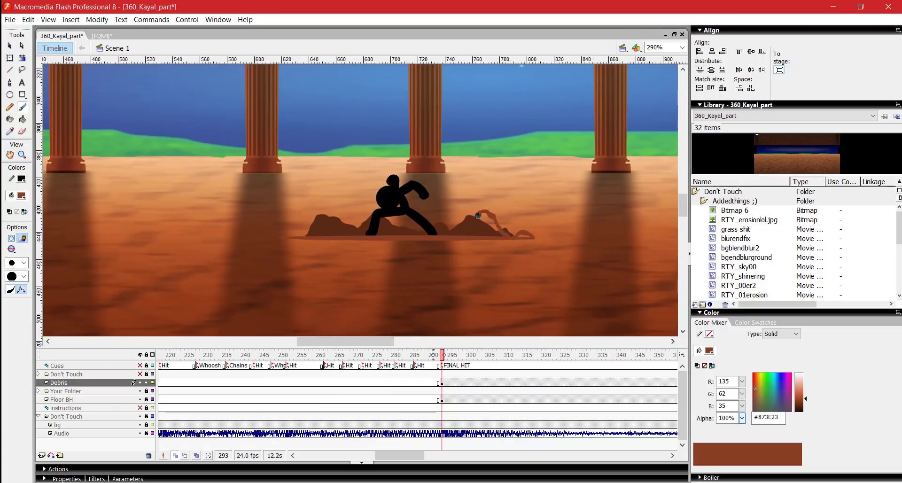
left_click_drag(478, 216, 466, 237)
key("v")
key("ctrl+s")
Unlock the Floor BH layer, select its artwork for transforming and inspect its properties
left_click_drag(445, 287, 432, 289)
left_click(146, 399)
left_click(62, 399)
key("q")
left_click(376, 314)
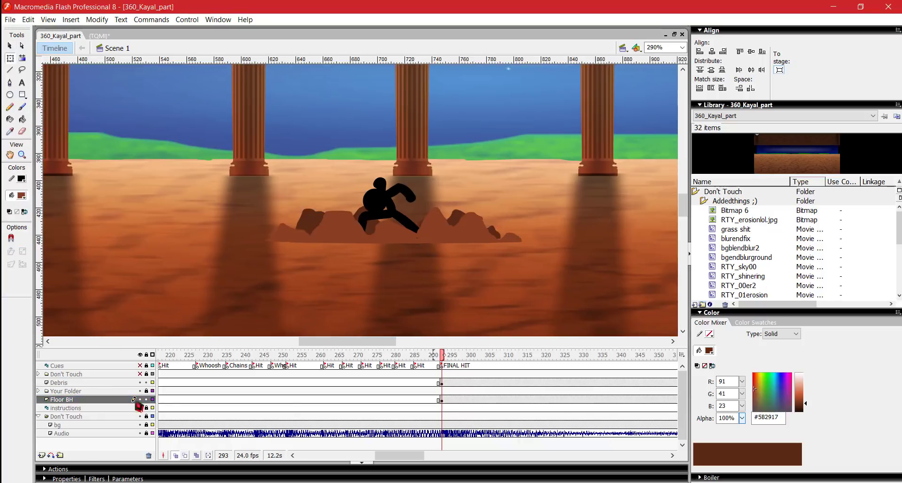
left_click(67, 479)
left_click(274, 427)
left_click(276, 314)
left_click(67, 412)
Hide the bg layer, insert a blank keyframe on the Debris layer at frame 295 and paint a thin ground line
left_click(140, 425)
left_click(59, 382)
key("b")
key("period")
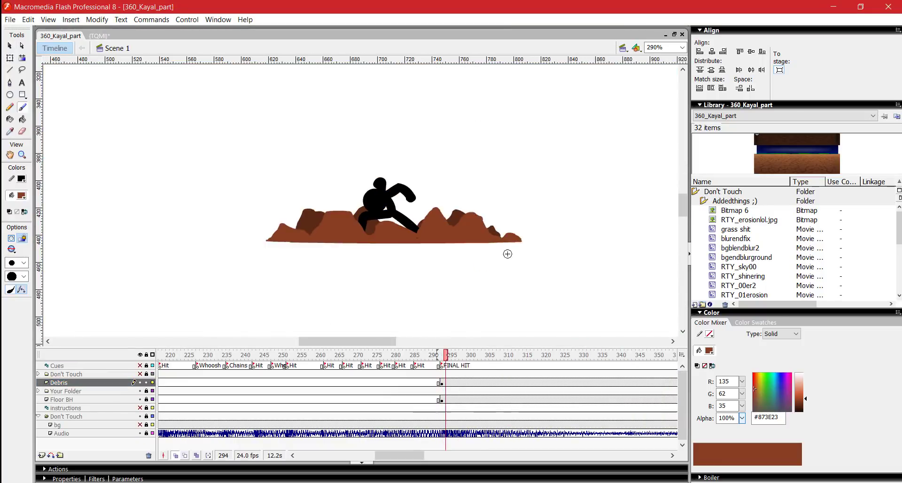
key("period")
key("F7")
left_click_drag(534, 243, 256, 242)
Add keyframes on every second frame of the Debris layer to carry the ground line forward
key("period")
key("period")
key("F6")
key("period")
key("period")
key("F6")
key("period")
key("period")
key("F6")
key("period")
key("period")
key("F6")
key("period")
key("period")
key("F6")
Paint a small rock at the right end of the ground line and add two more keyframes to the Debris layer
mouse_move(503, 241)
left_mouse_down()
mouse_move(547, 240)
mouse_move(549, 228)
mouse_move(537, 242)
mouse_move(533, 227)
mouse_move(557, 237)
left_mouse_up()
key("period")
key("period")
key("period")
key("period")
key("period")
key("period")
key("period")
key("period")
key("F6")
key("period")
key("period")
key("F6")
Save the file and complete the small rock at the ground line's right end on frame 305
key("comma")
key("comma")
key("comma")
key("comma")
key("ctrl+s")
key("b")
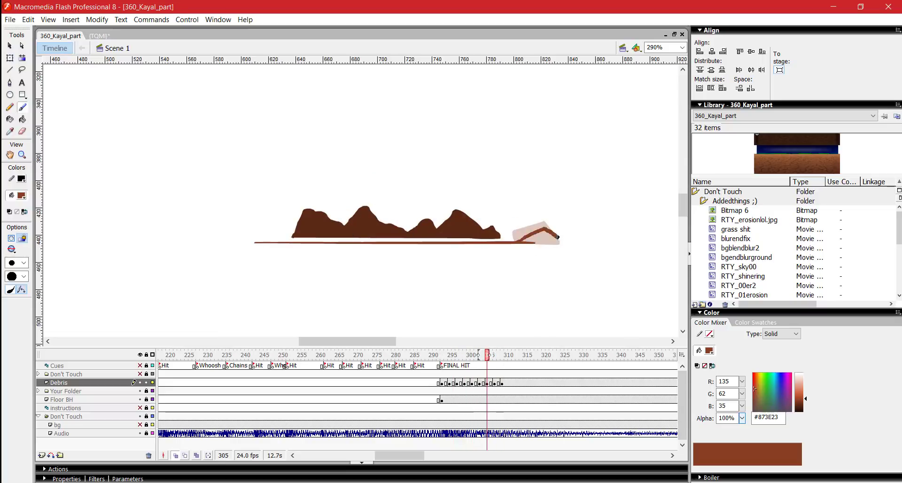
left_click(550, 239)
End the debris sequence with a blank keyframe at frame 311
key("period")
key("period")
left_click(510, 383)
key("F7")
Paint a larger rock beside the small one on Debris frames 295 and 297
left_click(449, 383)
key("period")
key("period")
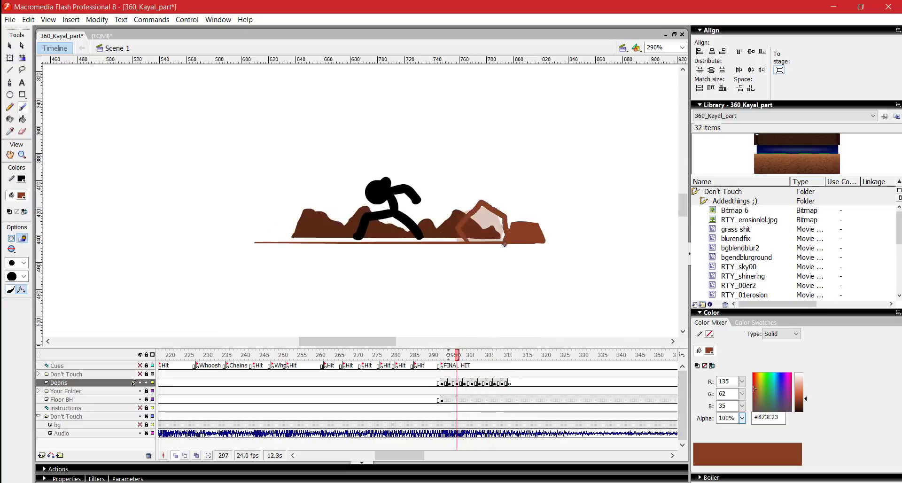
key("period")
key("period")
Outline and fill the larger rock on Debris frame 299, comparing it with the preceding frames
mouse_move(490, 240)
left_mouse_down()
mouse_move(469, 204)
mouse_move(514, 223)
left_mouse_up()
key("comma")
key("comma")
key("period")
key("period")
key("k")
left_click(489, 224)
key("b")
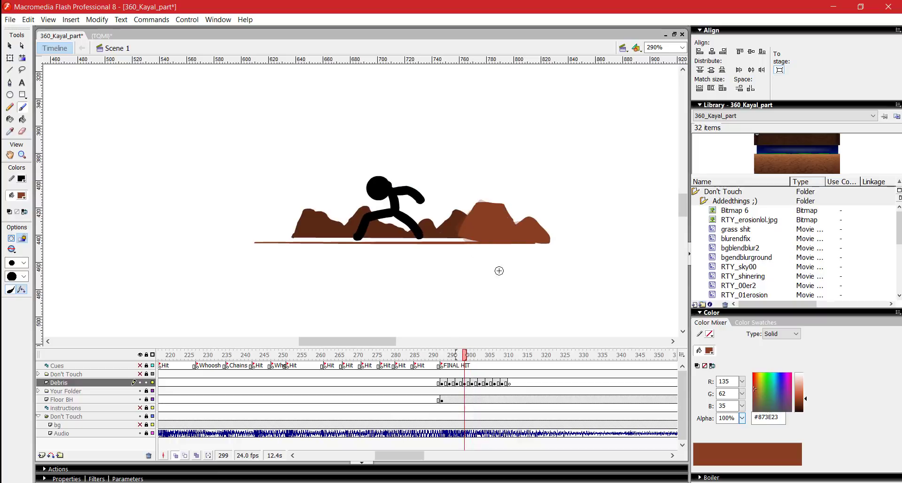
Continue the larger rock through the remaining Debris keyframes, trimming its shape with the Eraser on frame 303
key("period")
key("period")
key("period")
key("e")
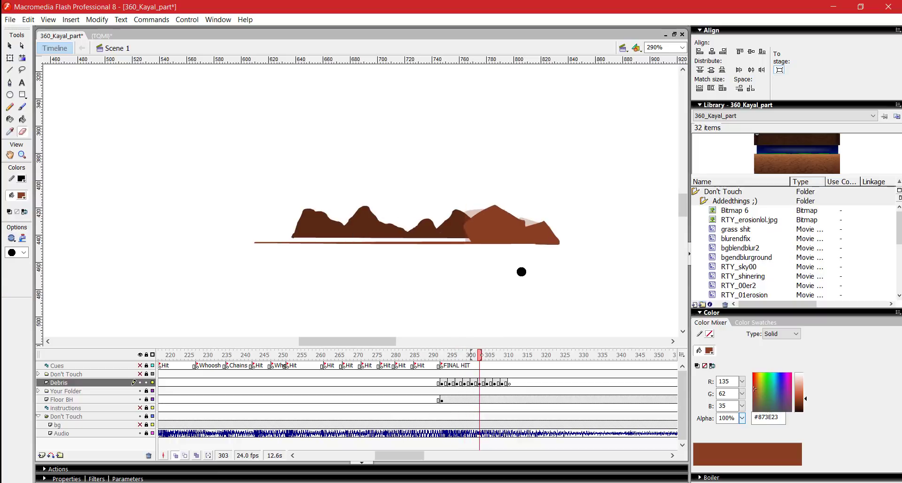
key("period")
key("period")
key("b")
key("period")
key("period")
key("period")
key("period")
Outline a third rock to the left of the larger one on Debris frame 295
left_click(449, 383)
key("period")
key("period")
key("comma")
key("comma")
left_click_drag(426, 241, 445, 213)
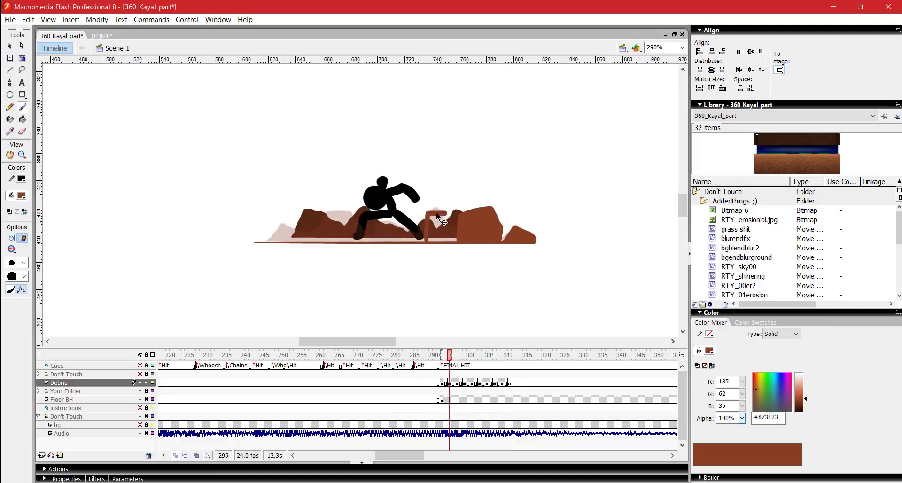
Paint and fill the third rock on the following Debris keyframes through frame 305
key("period")
key("period")
key("period")
key("period")
key("period")
key("period")
key("k")
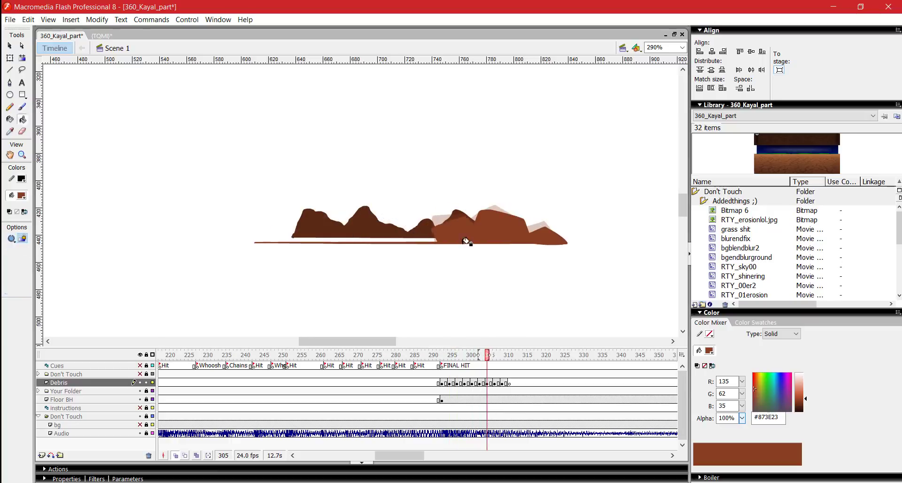
key("period")
key("v")
Start painting another rock near the left end of the ground line on the Debris layer
left_click(442, 382)
key("b")
key("period")
key("period")
key("period")
key("period")
key("period")
key("period")
left_click_drag(300, 241, 297, 217)
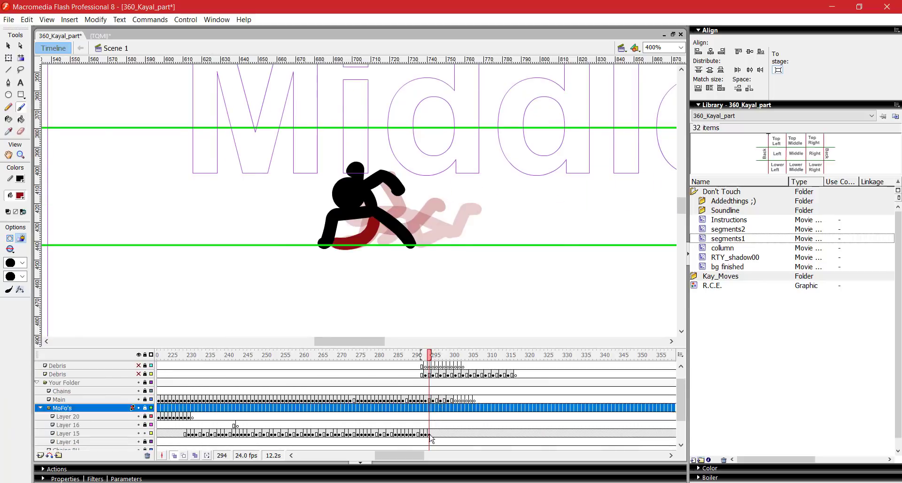
Paint the red figure's bent body and raised legs on Layer 15 for frames 294 to 297
left_click(429, 435)
key("comma")
key("comma")
key("period")
key("period")
key("period")
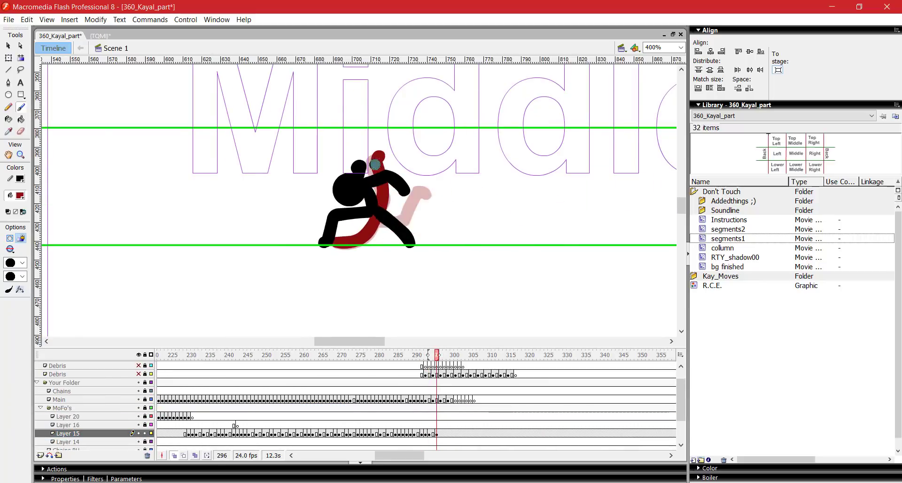
key("comma")
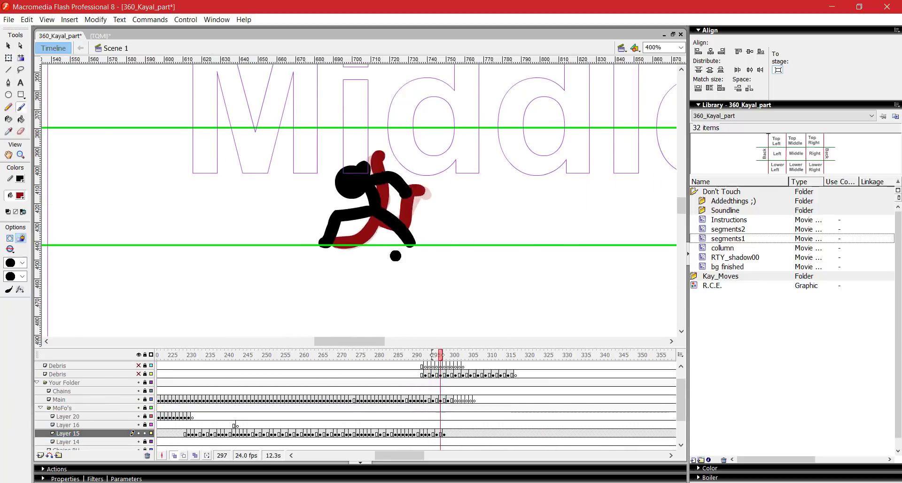
Scrub through the preceding motion, paint the red figure's next pose on Layer 15 and end it with a blank keyframe
left_click_drag(455, 356, 391, 366)
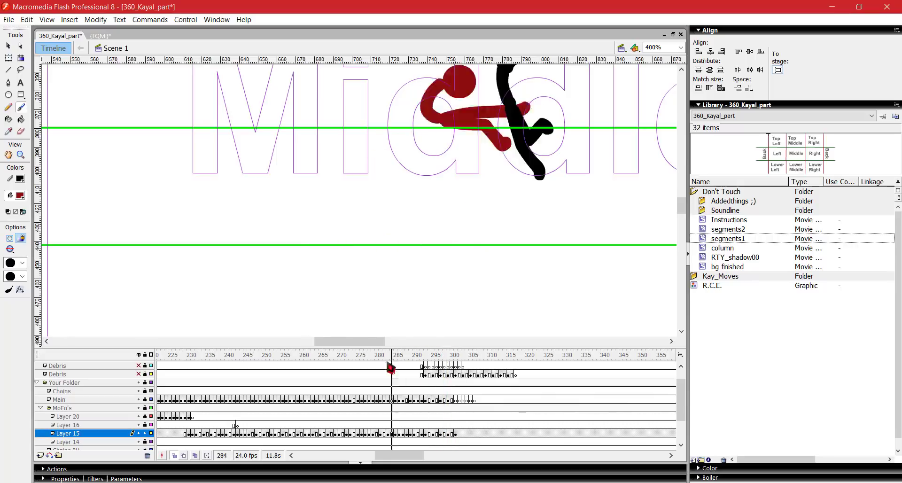
left_click_drag(337, 243, 393, 220)
key("F7")
Add the red figure's limb extending along the ground to the Layer 15 drawing around frame 299
key("comma")
key("comma")
key("comma")
key("comma")
key("comma")
key("comma")
key("comma")
key("comma")
left_click_drag(334, 243, 312, 233)
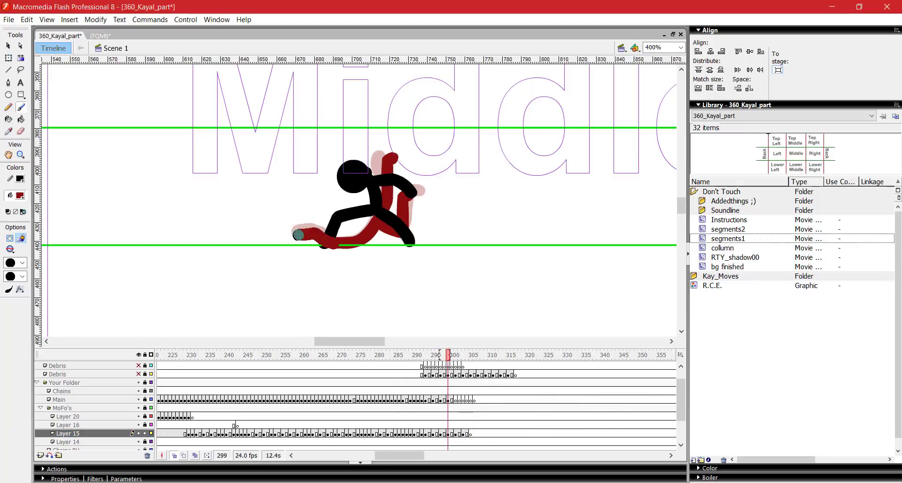
Paint the red figure's legs dropping toward the ground on Layer 15 at frame 305
mouse_move(448, 355)
left_mouse_down()
mouse_move(396, 362)
mouse_move(465, 356)
left_mouse_up()
left_click_drag(139, 365, 139, 375)
key("period")
key("period")
key("period")
key("v")
key("comma")
key("comma")
key("b")
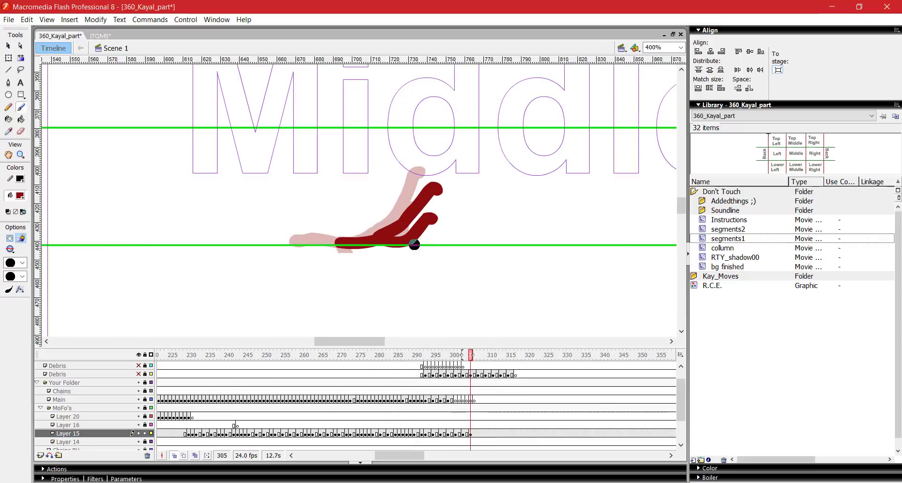
key("v")
Play back the fight from about frame 255 with the lower Debris layer shown, and hide that layer again
left_click_drag(470, 356, 359, 355)
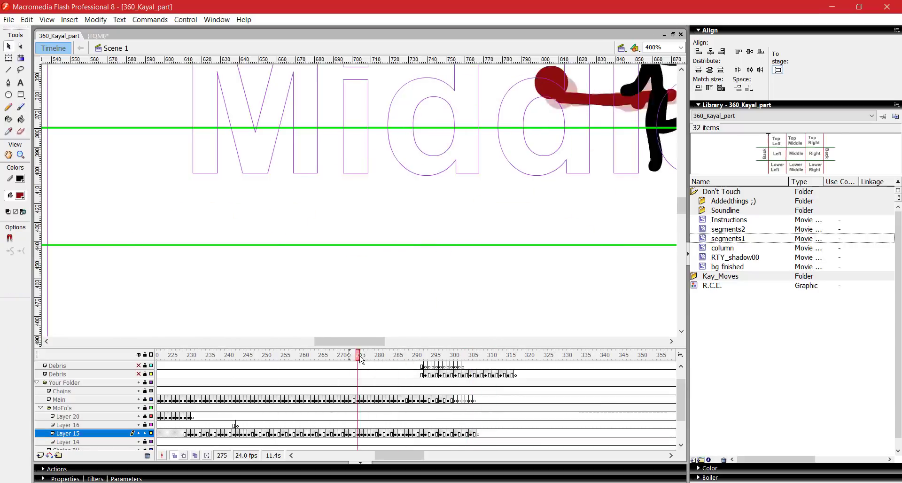
left_click(417, 367)
left_click(67, 433)
left_click(139, 374)
left_click(285, 355)
key("Return")
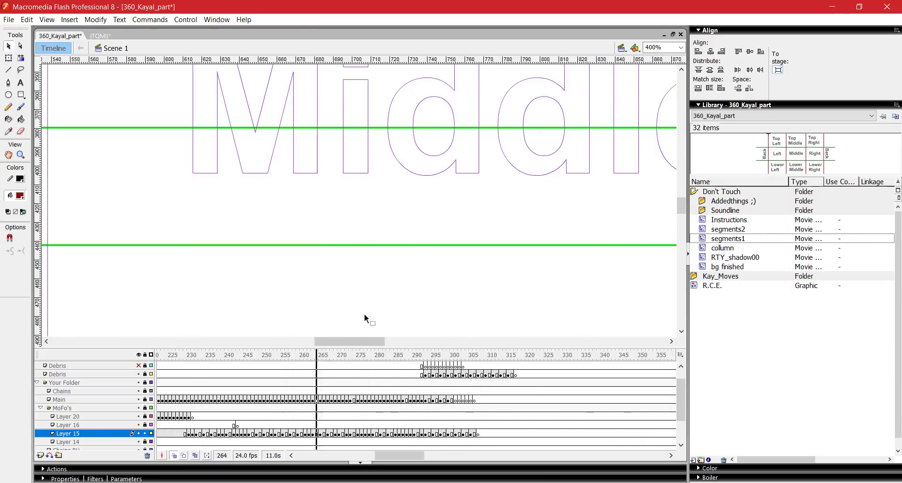
left_click(139, 374)
Save the file, hide the lower Debris layer and paint the red figure's next poses on Layer 15 past frame 306
left_click(481, 355)
key("ctrl+s")
left_click(709, 468)
key("b")
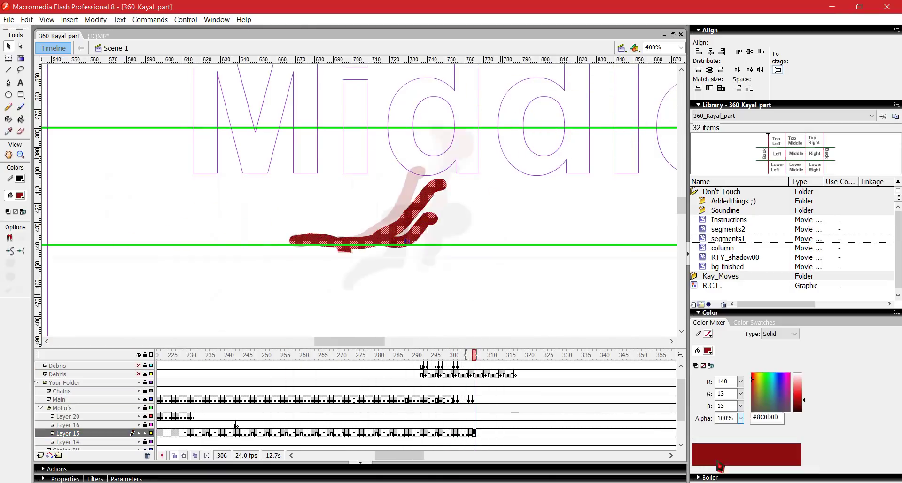
left_click(139, 374)
Paint the red figure's missing arms on Layer 15 frame by frame around frame 267 onward and save the file
left_click(283, 356)
left_click_drag(606, 113, 342, 262)
key("period")
key("period")
key("period")
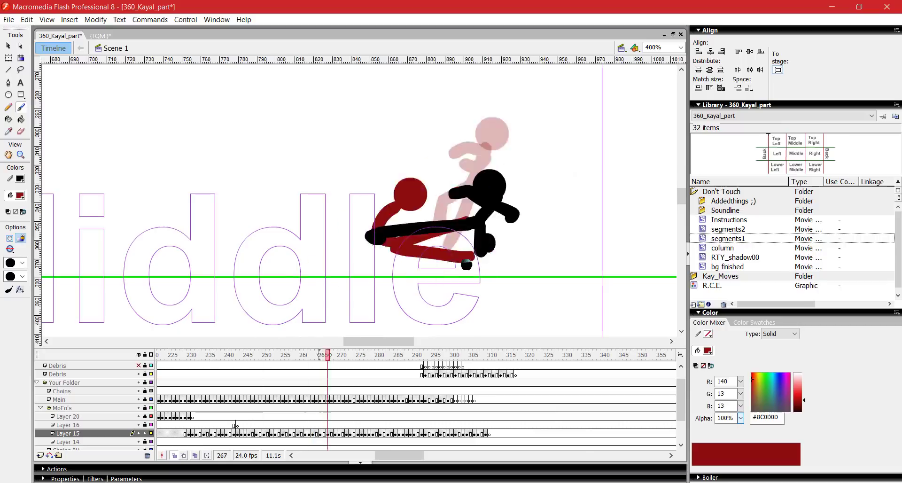
key("period")
key("period")
key("period")
left_click_drag(399, 226, 470, 192)
key("period")
key("period")
key("period")
key("ctrl+s")
Add the red figure's arms on Layer 15 through frames 275 to 278, including the raised arm behind the head
key("period")
key("period")
key("period")
key("period")
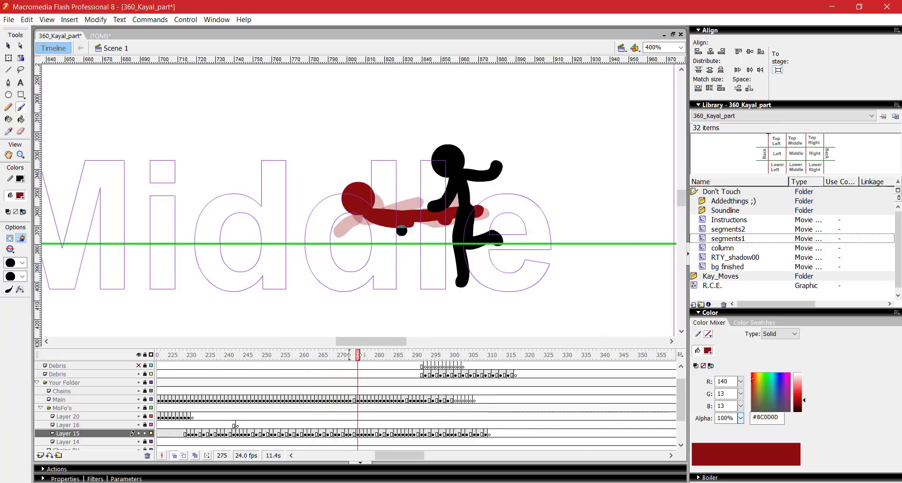
key("period")
key("period")
key("period")
key("period")
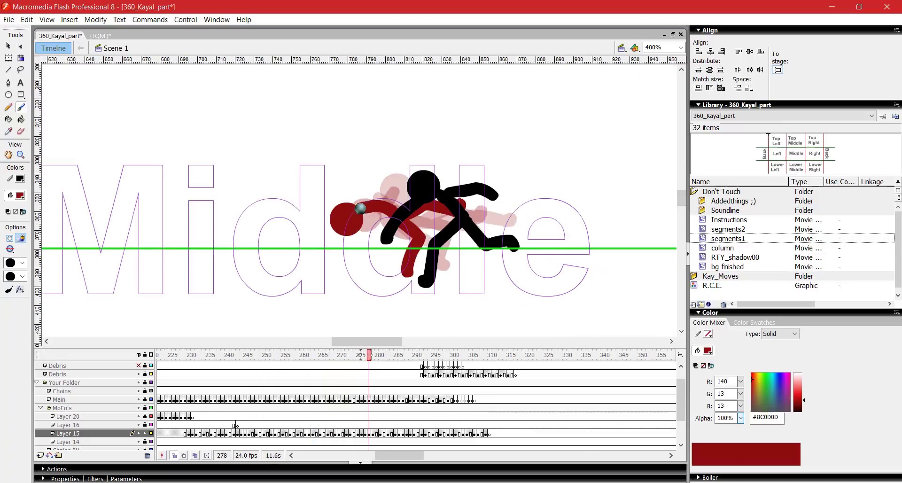
scroll(385, 190, "left", 3)
key("e")
key("comma")
key("comma")
key("b")
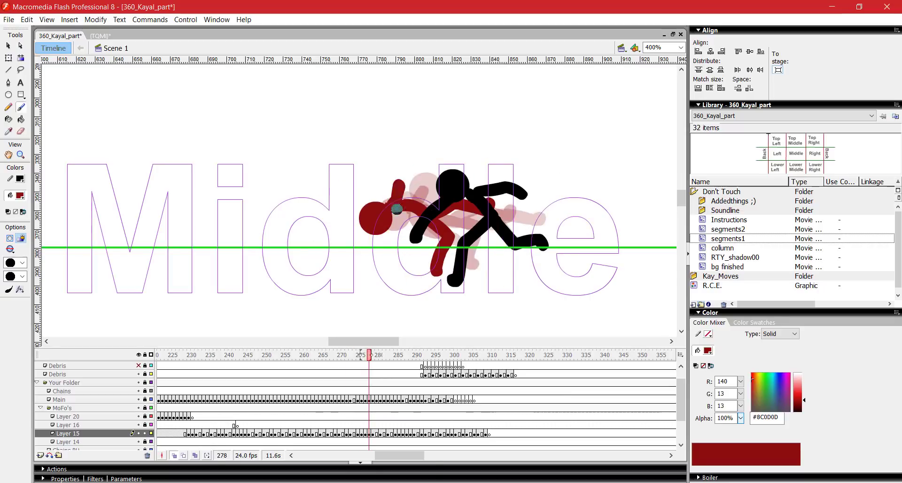
Paint the red figure's arms on Layer 15 in the falling poses following frame 278
key("period")
key("period")
key("period")
left_click_drag(357, 263, 389, 256)
key("period")
key("period")
key("period")
key("period")
key("period")
Add the red figure's arms braced on the ground in the Layer 15 poses around frame 289 and save the file
mouse_move(363, 317)
left_mouse_down()
mouse_move(376, 288)
mouse_move(418, 281)
left_mouse_up()
key("period")
key("period")
key("period")
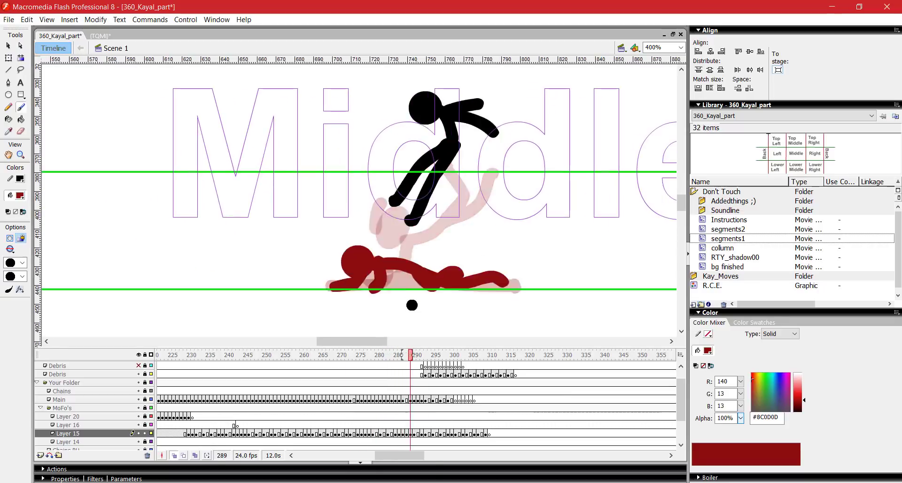
key("period")
key("period")
key("period")
key("period")
key("period")
key("ctrl+s")
Play back the fight from about frame 242 at 200% magnification
left_click(387, 189, "alt")
left_click(357, 218)
left_click(238, 355)
key("Return")
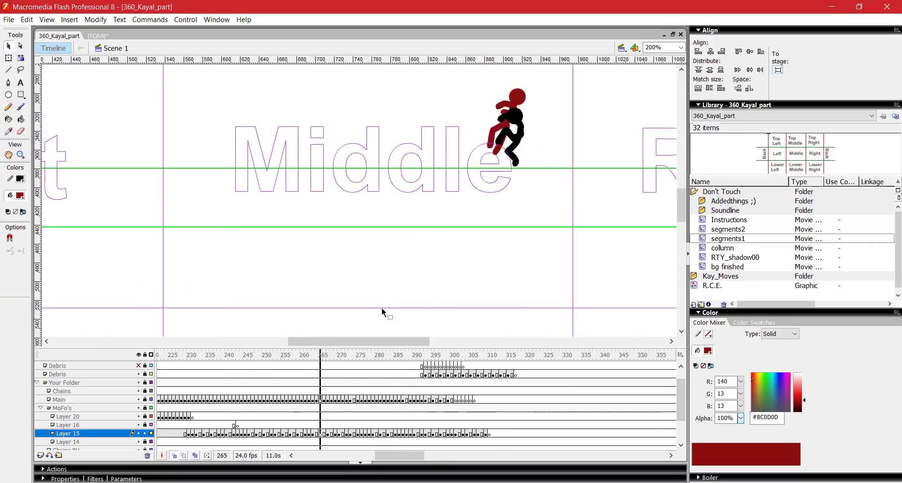
Remove the trailing frames after about frame 301 from the Main layer, collapse the MoFo's folder and save the file
left_click_drag(470, 400, 455, 399)
key("shift+F5")
left_click(40, 408)
left_click(58, 399)
key("ctrl+s")
Paint the black figure's head and torso on Main at frame 301, undoing the misplaced strokes
left_click(323, 201)
left_click_drag(354, 275, 355, 290)
key("ctrl+z")
key("ctrl+z")
key("ctrl+z")
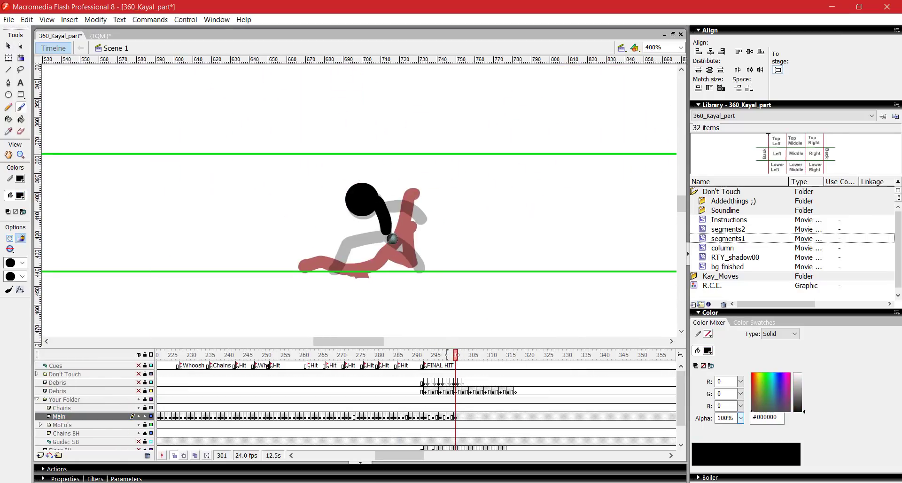
Add a keyframe at frame 303 on Main and adjust the black figure's head, torso and rear leg
key("period")
key("period")
key("F6")
key("q")
left_click_drag(417, 226, 419, 267)
key("b")
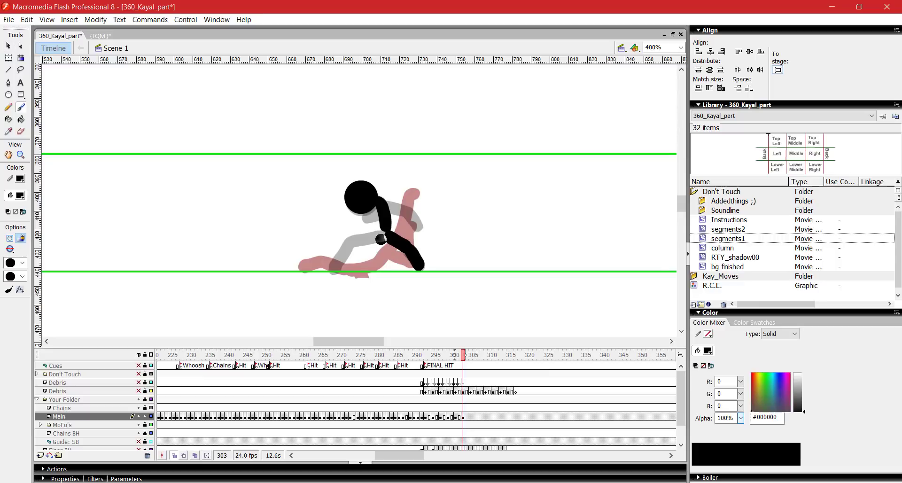
Add a keyframe at frame 305 on Main, shift the black figure's head slightly and repaint the torso
key("q")
key("comma")
key("period")
key("period")
key("F6")
key("q")
left_click_drag(361, 197, 361, 196)
key("b")
left_click_drag(380, 202, 385, 231)
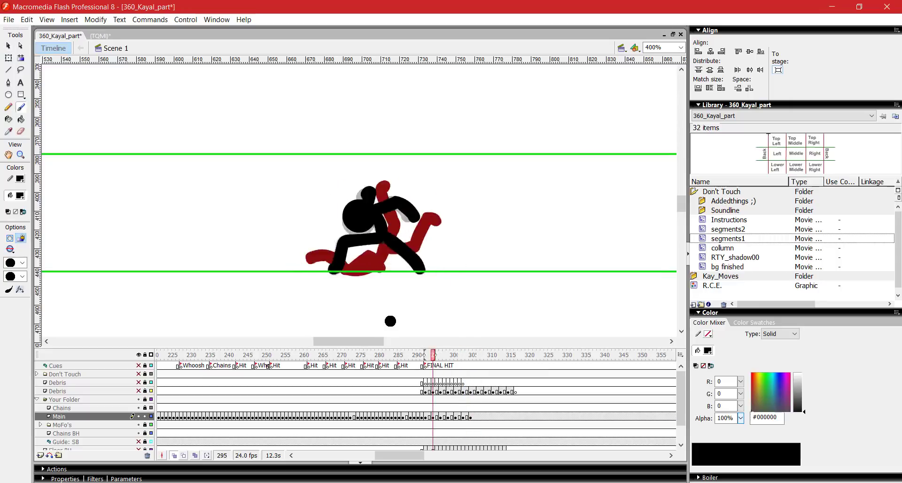
Review frames from 295 onward, insert a blank keyframe after the last Main pose, paste the black figure and repaint its limbs
key("period")
key("period")
key("period")
key("period")
key("period")
key("period")
key("period")
key("period")
key("period")
key("period")
key("period")
key("period")
key("F7")
key("ctrl+v")
key("q")
key("b")
left_click_drag(362, 206, 415, 232)
End the black figure's pose with a blank keyframe on Main, save the file and return to about frame 262
key("v")
key("period")
key("period")
key("F7")
key("ctrl+s")
left_click(309, 356)
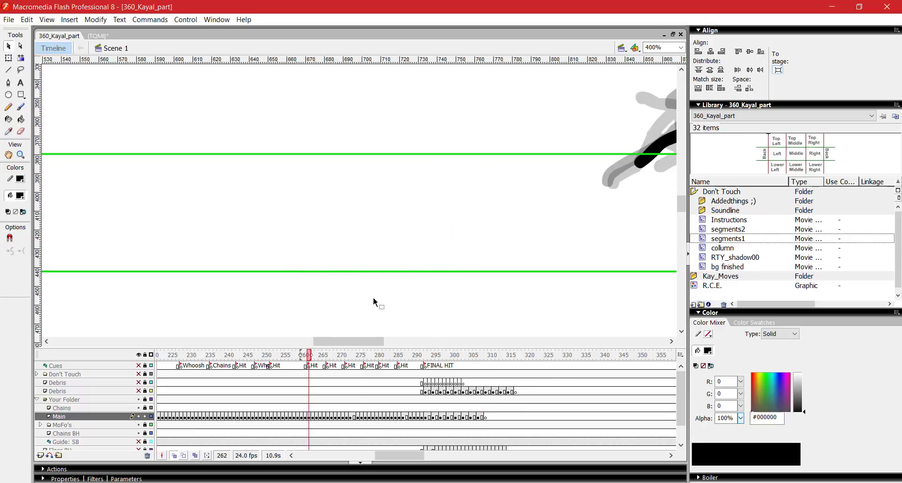
Paint the black figure's rising crouch on Main at frame 312 with its head, torso and bent rear arm
left_click(463, 417)
key("b")
left_click_drag(364, 191, 385, 231)
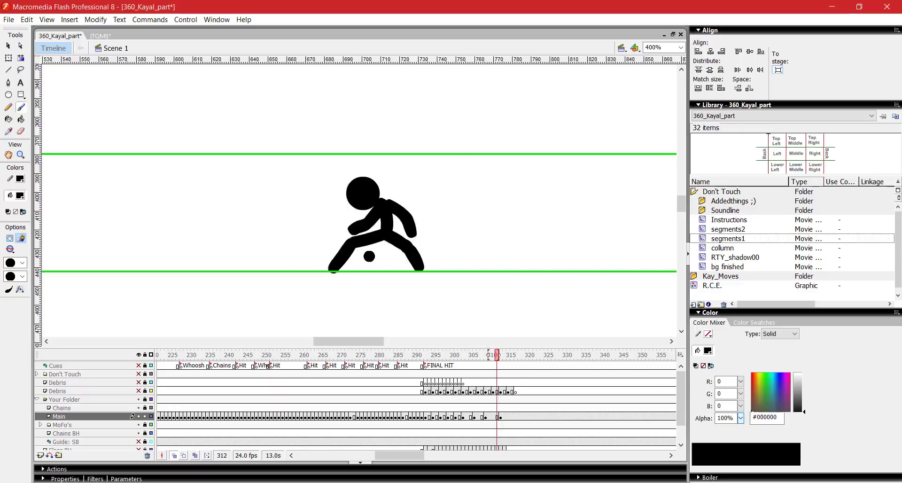
left_click_drag(389, 205, 411, 232)
key("v")
Hold the pose for several frames, end it with a blank keyframe on Main and play back from about frame 285
key("period")
key("period")
key("period")
key("period")
key("period")
key("F7")
left_click(395, 355)
key("Return")
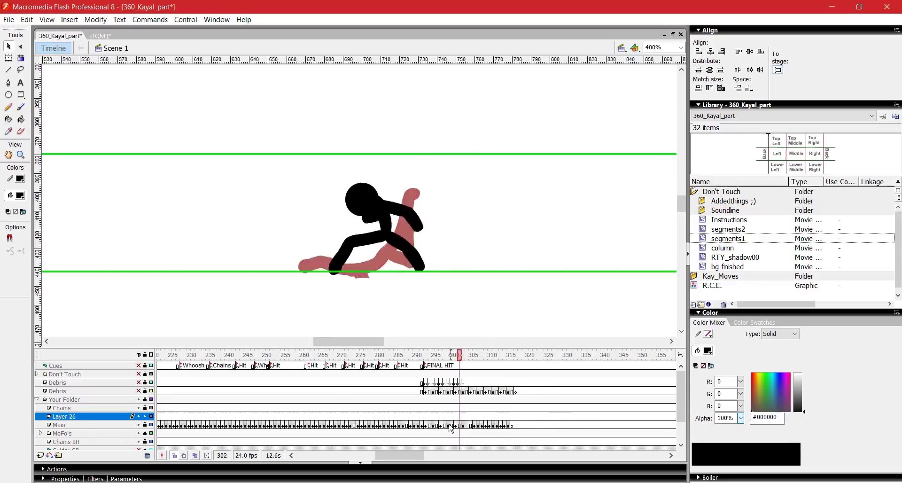
Draw the black figure's front leg, face and hand breaking into fragments on Layer 26 through frames 307 and 308
key("ctrl+=")
left_click_drag(324, 254, 350, 228)
key("period")
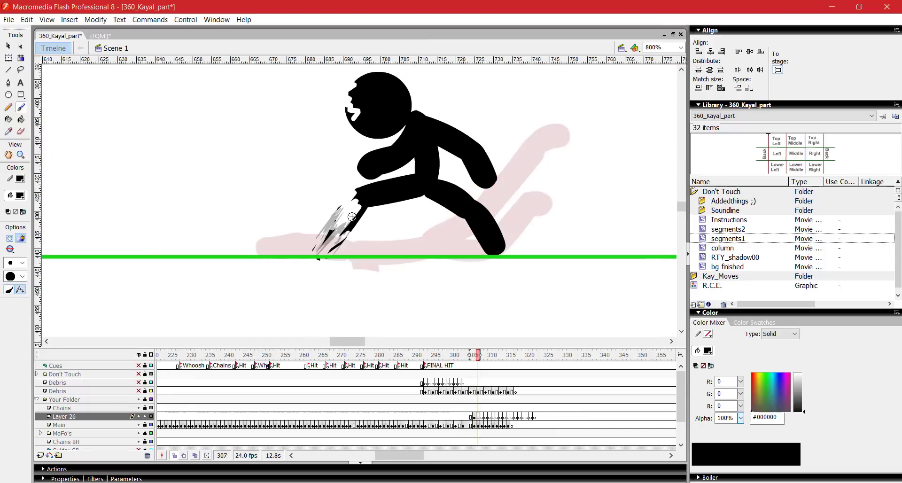
key("period")
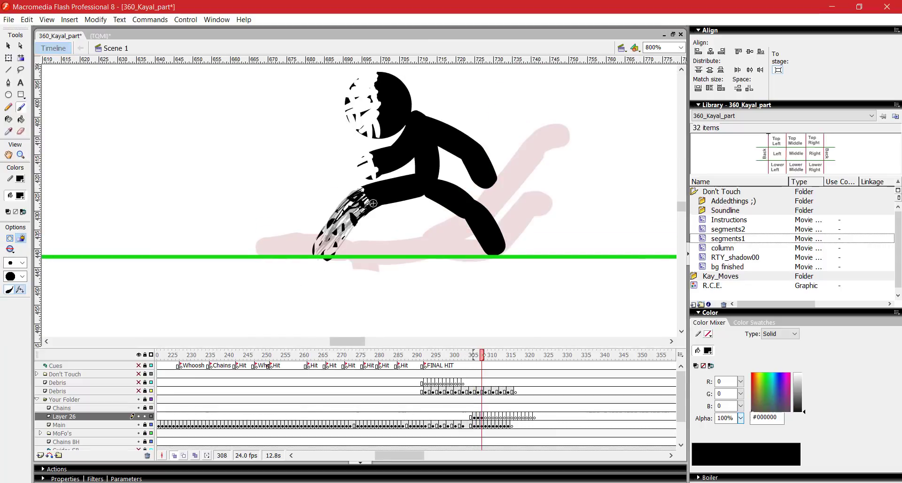
key("v")
key("period")
key("period")
Continue the dissolve on Layer 26 from frame 310 to 314, breaking up the torso, rear arm and rear leg
left_click_drag(394, 200, 435, 175)
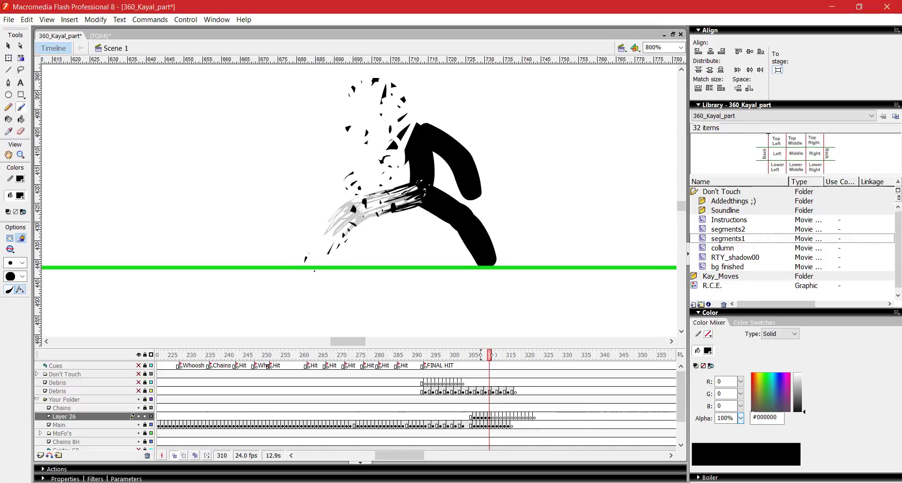
key("period")
key("period")
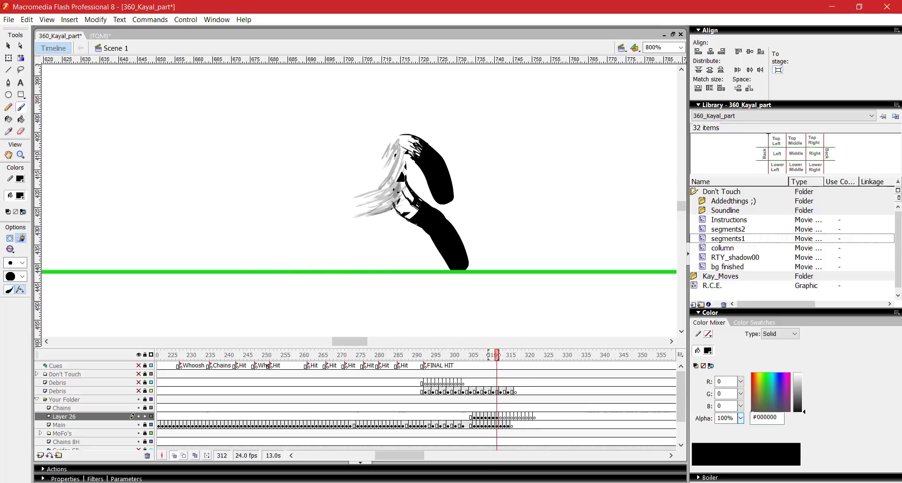
key("period")
key("period")
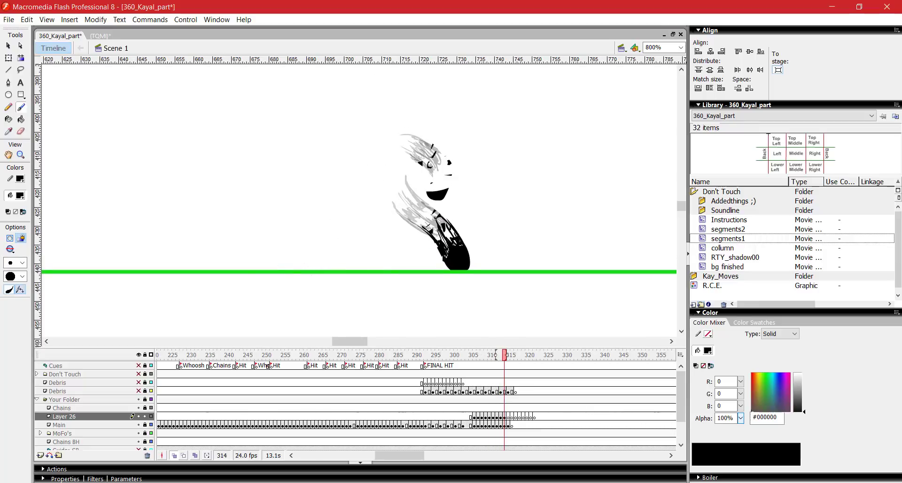
key("period")
key("comma")
key("period")
Add streaks to the black figure's dissolving limbs on Layer 26 between frames 309 and 313
left_click(443, 355)
left_click(485, 355)
left_click_drag(375, 188, 398, 220)
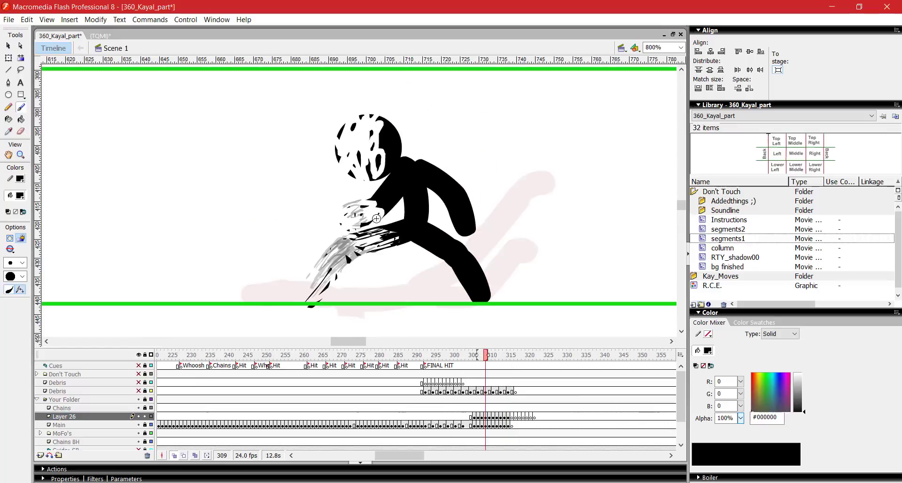
key("comma")
key("period")
key("period")
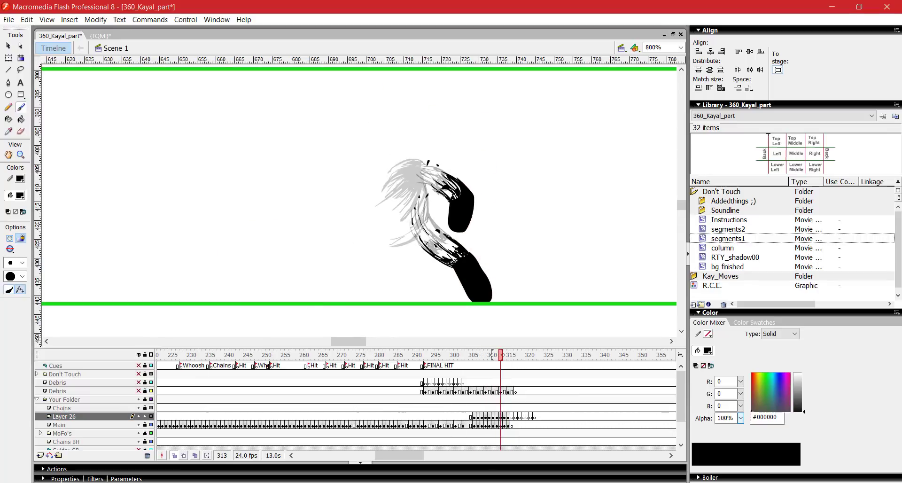
Go back to frame 307 and paint fine streaks across the dissolving face, hand and front leg up to frame 309
key("comma")
key("comma")
key("comma")
key("comma")
key("comma")
key("comma")
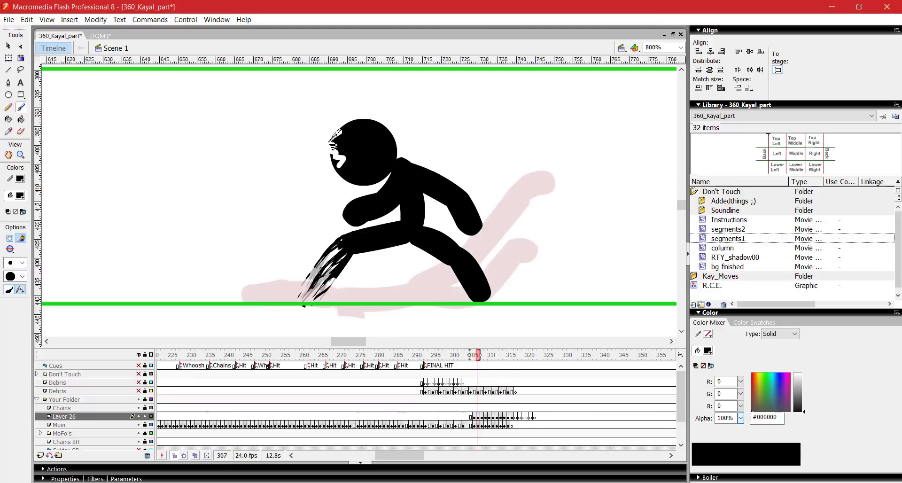
key("period")
key("period")
key("b")
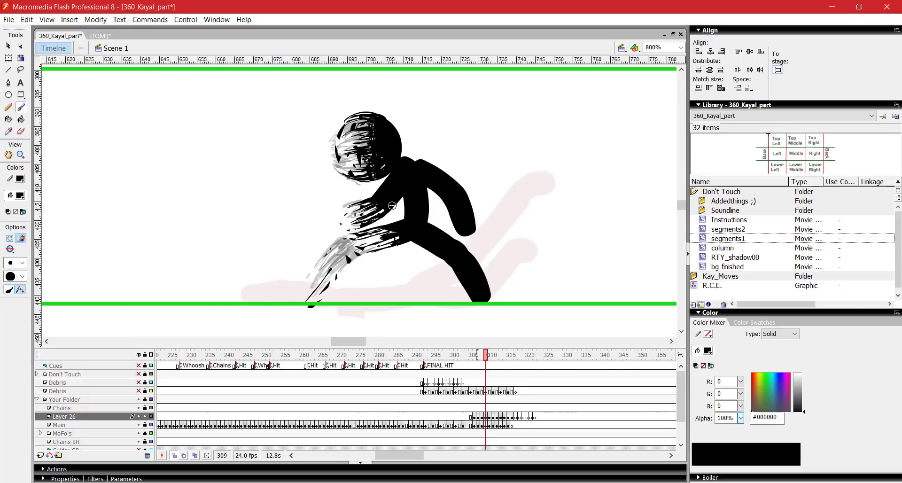
Paint streaks sweeping the head and front arm toward the shoulder in frames 310 and 311, and test the movie
key("period")
key("b")
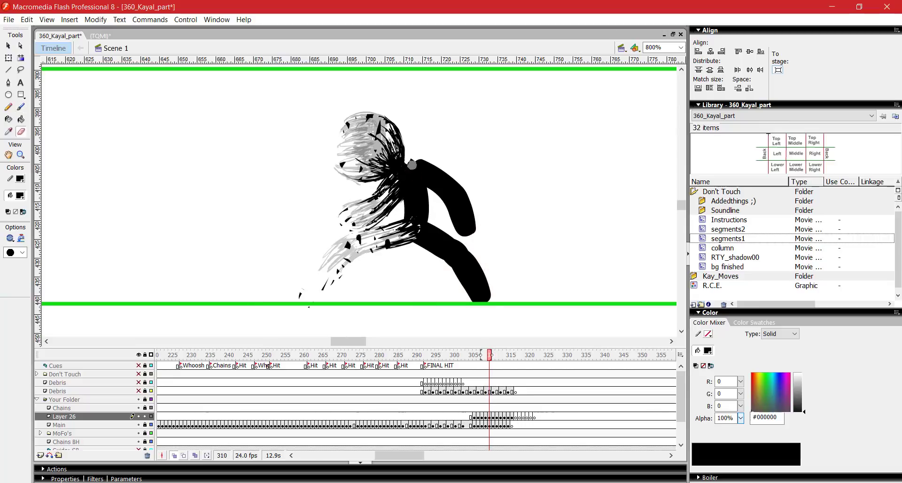
key("comma")
key("comma")
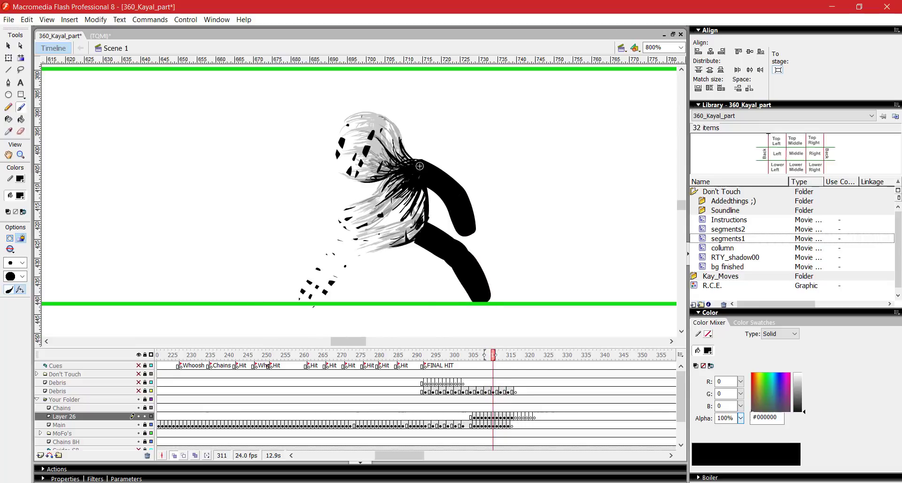
key("ctrl+Return")
key("ctrl+w")
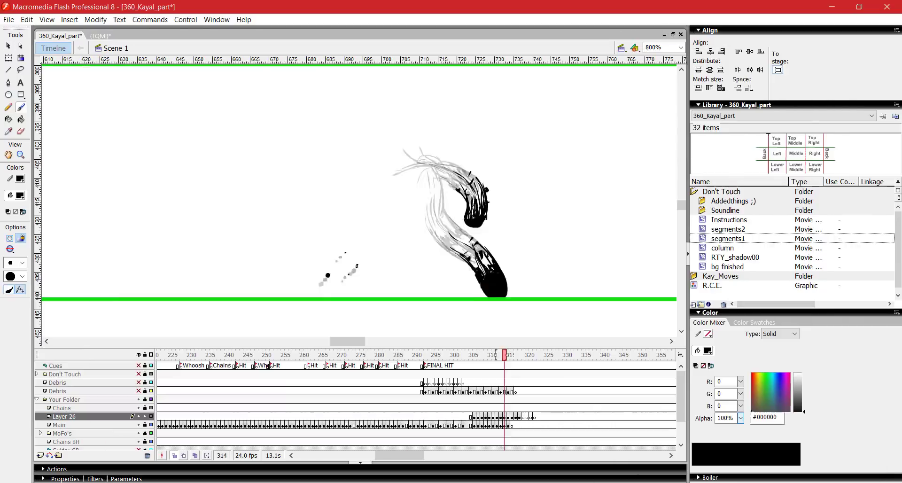
Paint small black specks along the dissolved front leg in frame 314 of Layer 26, following the neighbouring frames
key("comma")
key("comma")
key("comma")
key("period")
key("comma")
key("period")
key("period")
key("period")
key("period")
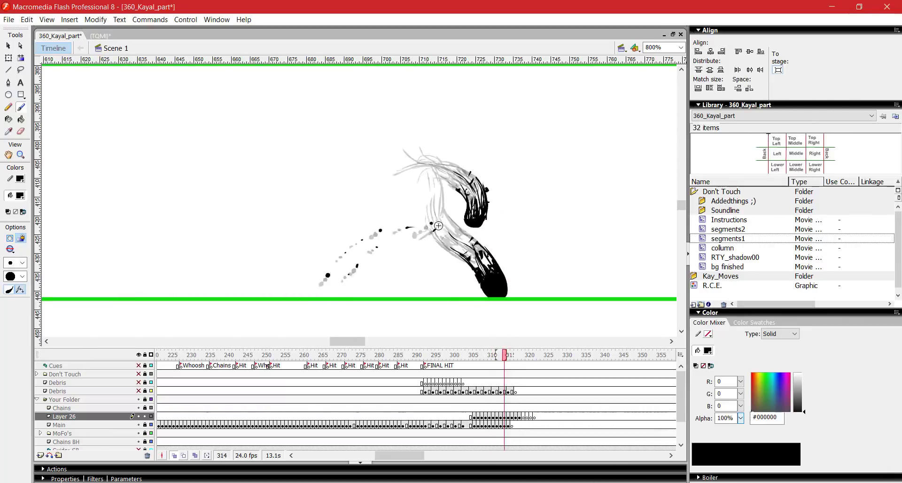
Continue the drifting specks of the front leg and hand into frame 315 and the following Layer 26 frames
key("comma")
key("comma")
key("comma")
key("period")
key("period")
key("period")
key("period")
key("period")
key("period")
key("period")
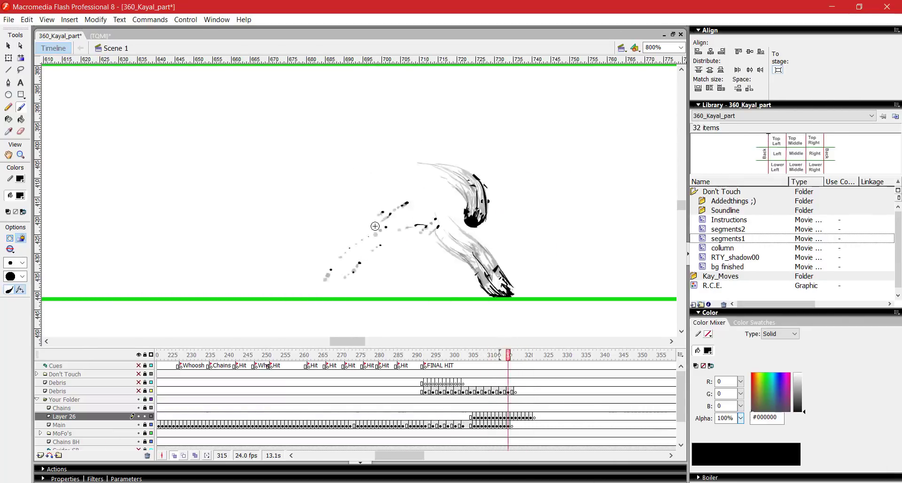
Go back to frame 314 and paint scattered specks where the head, front arm and upper torso have broken apart
key("comma")
key("comma")
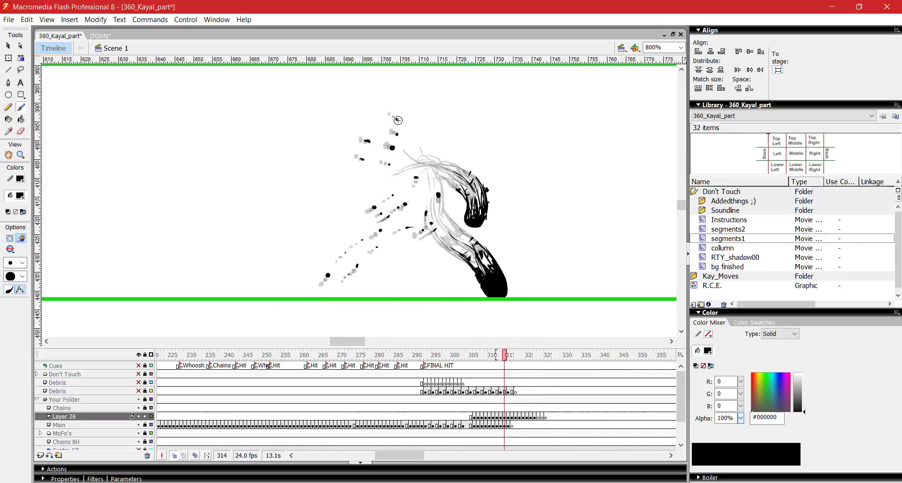
key("comma")
key("comma")
key("comma")
key("comma")
key("comma")
key("period")
key("period")
key("period")
key("period")
key("period")
key("period")
key("period")
Carry the scattered head, arm and torso specks on into frame 315 of the dissolve
key("comma")
key("comma")
key("comma")
key("comma")
key("comma")
key("comma")
key("period")
key("period")
key("period")
key("period")
key("period")
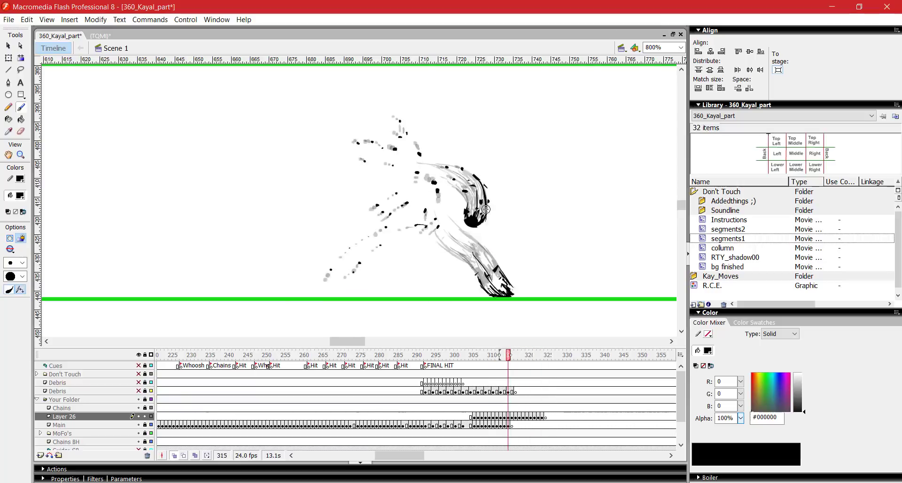
key("period")
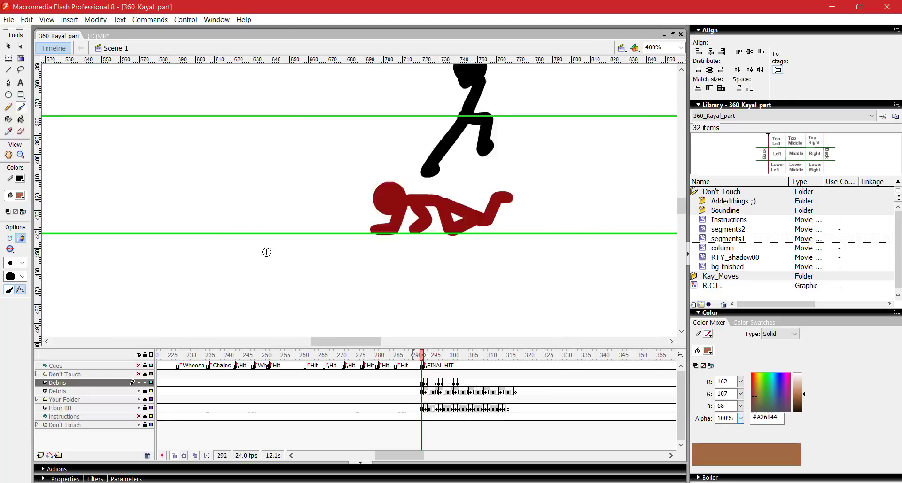
Paint #A26844 streaks over the erupting dirt mounds on the Debris layer from frame 293 to 298, and play the result
key("period")
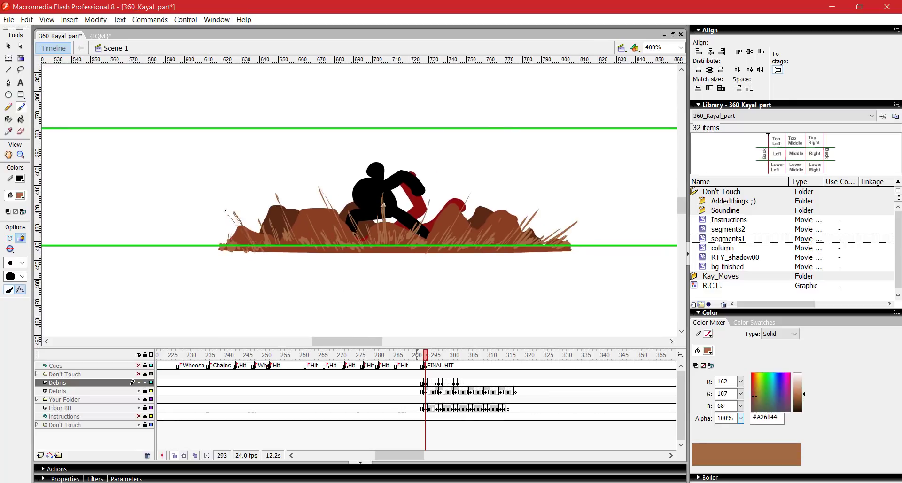
key("period")
key("period")
left_click_drag(324, 184, 340, 233)
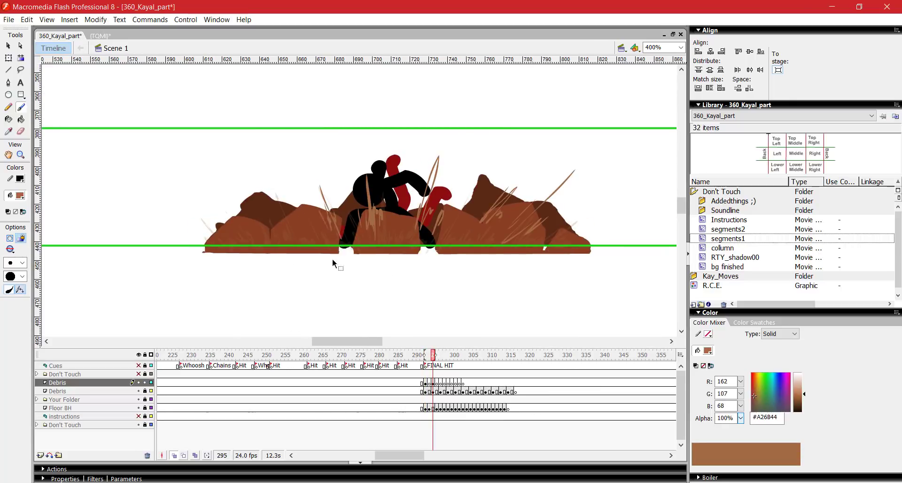
key("period")
key("period")
key("period")
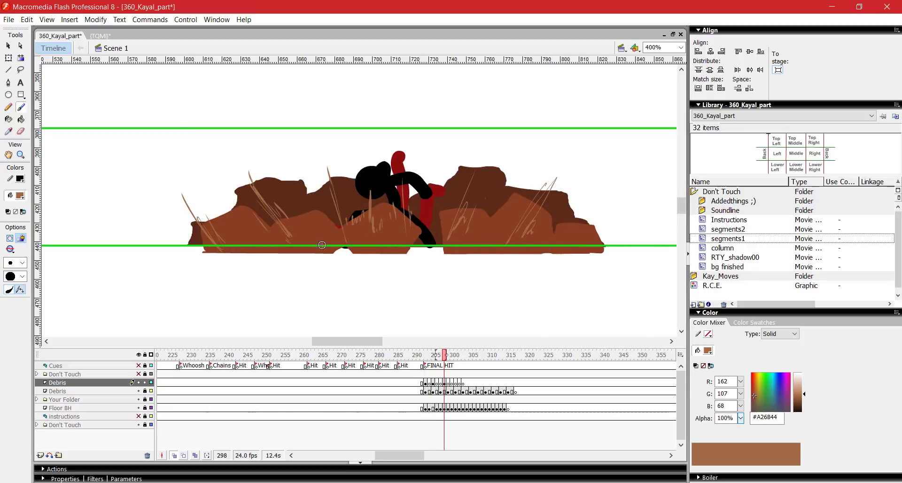
key("comma")
key("comma")
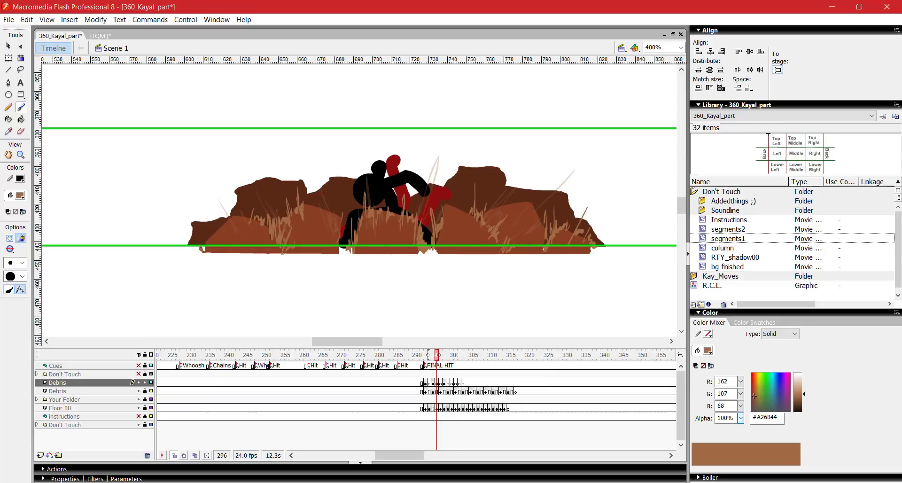
key("Return")
Add another layer named Debris with blank keyframes at the final hit and paint flying #7C4427 dirt chunks on it
left_click(447, 383)
left_click(40, 455)
double_click(58, 382)
type("Debris")
left_click_drag(425, 383, 455, 383)
key("F7")
left_click(422, 383)
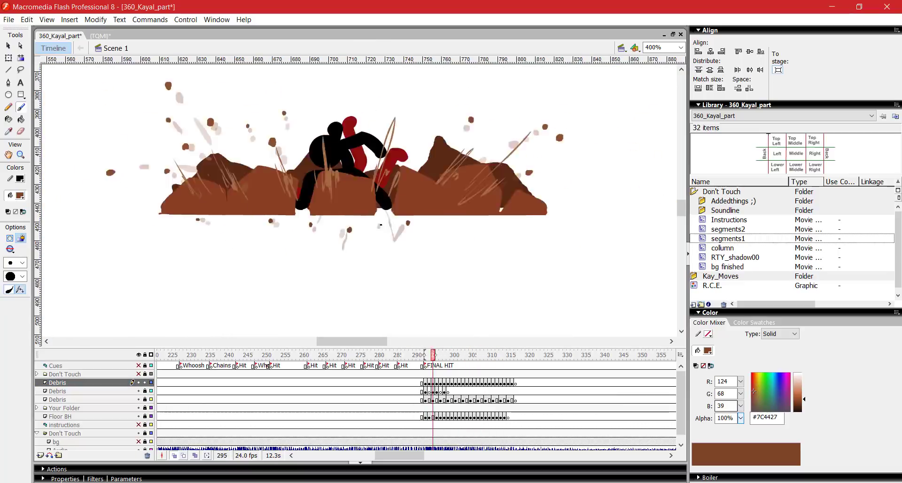
Check the flying debris frame by frame from frame 295 through the end of the dissolve
key(".")
key(".")
key(".")
key(".")
key(".")
key(".")
key(".")
key(".")
key(".")
key(".")
key(".")
key(".")
key(".")
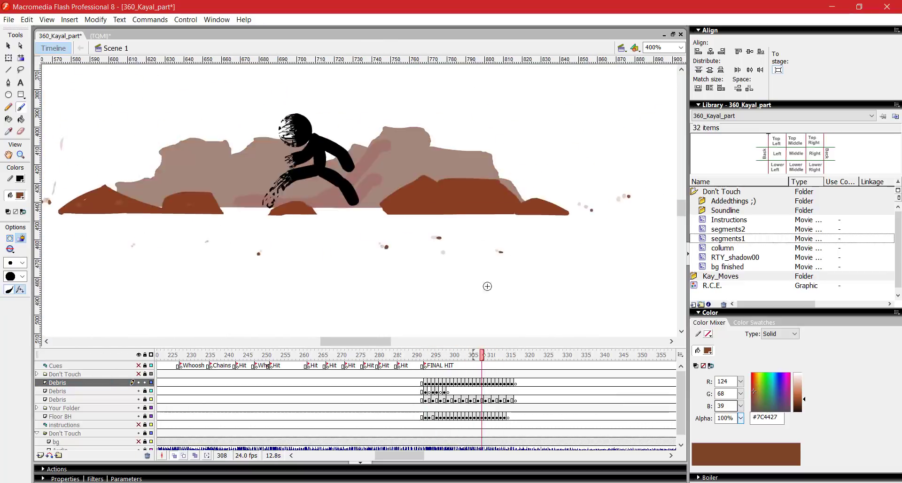
key(".")
key(".")
key(".")
key(".")
key(".")
key(".")
key(".")
key(".")
key(".")
key(".")
key(".")
key(".")
key(".")
key(".")
key(".")
key(".")
key(".")
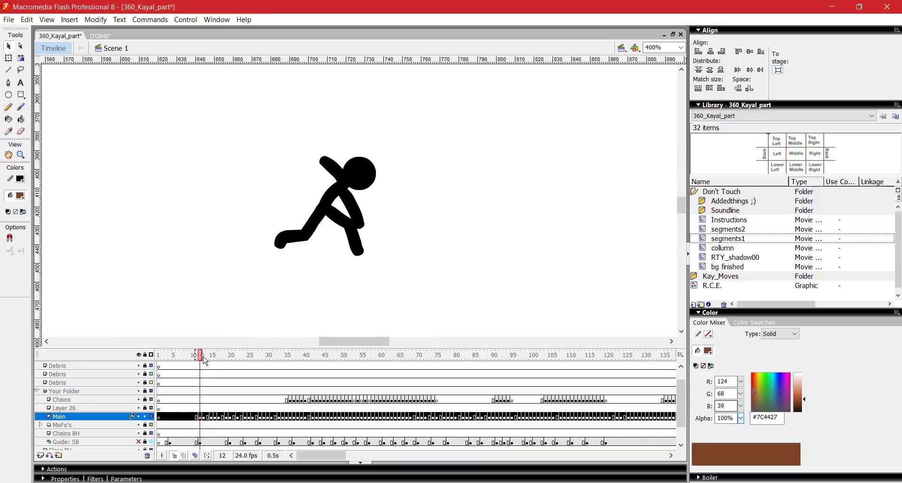
Choose a larger black brush and paint a running pose in frame 11 of the Main layer
key("b")
left_click(22, 262)
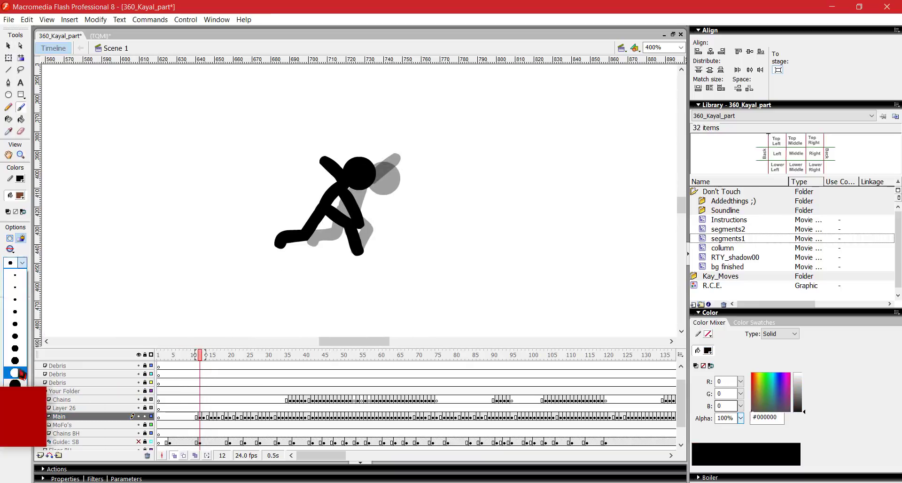
left_click(19, 373)
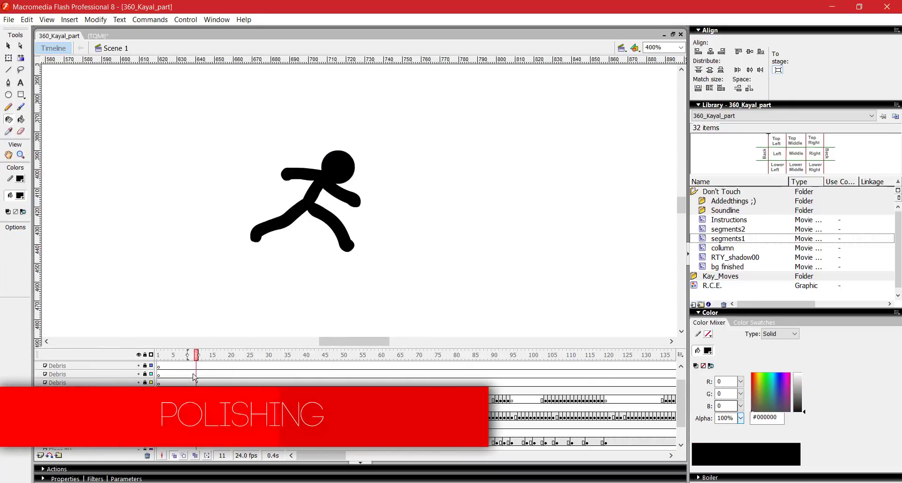
Erase horizontal strips through copies of the running pose on the Main layer between frames 8 and 10
key("e")
key("ctrl+z")
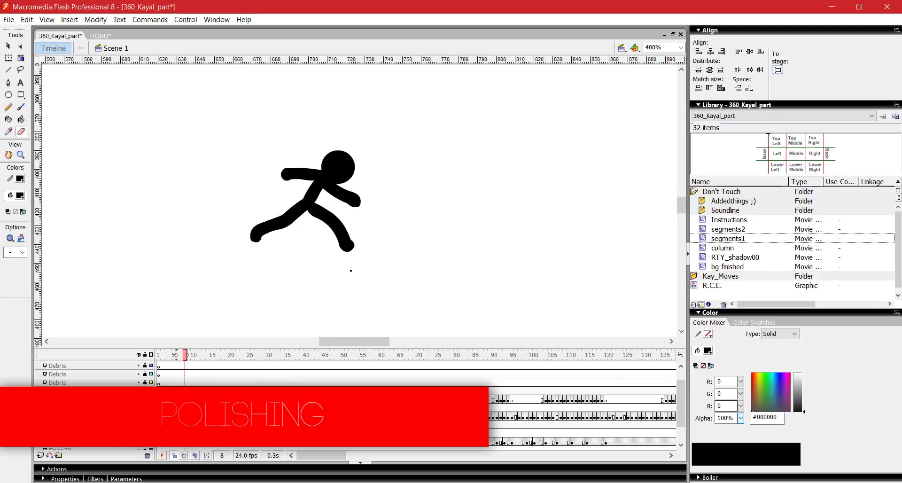
mouse_move(350, 270)
left_mouse_down()
mouse_move(346, 280)
mouse_move(368, 206)
left_mouse_up()
key("period")
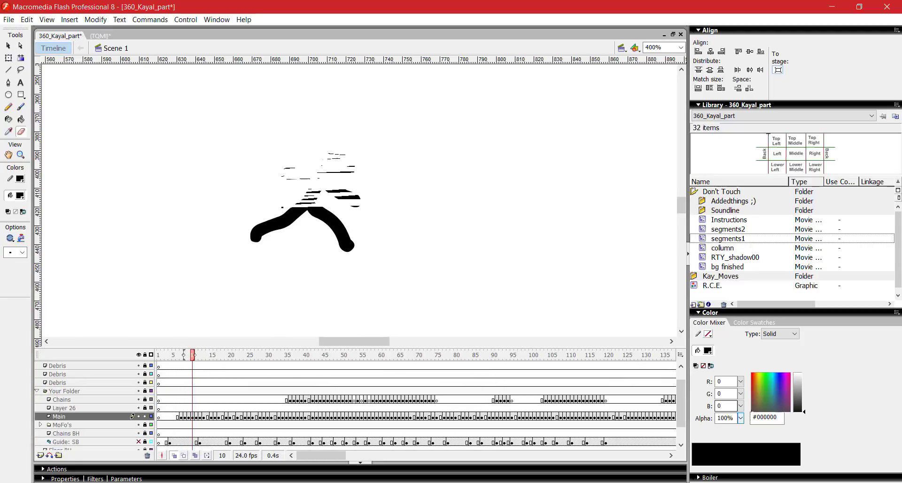
Select the copied running poses before frame 11 and continue erasing strips through them frame by frame
key("v")
left_click_drag(182, 417, 190, 417)
key("comma")
key("e")
key("period")
key("period")
Compare the running poses around frames 11 and 12, and shift the earlier striped pose in frame 7 back along the run
key("v")
left_click(196, 418)
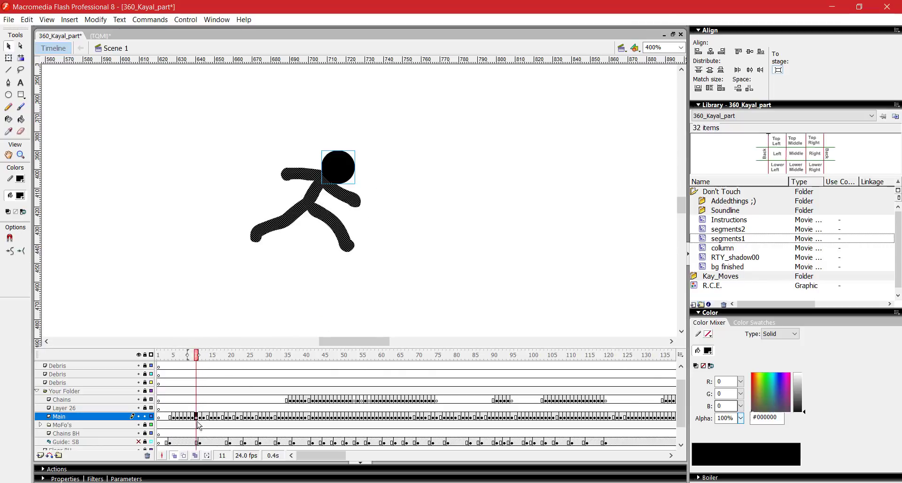
key("period")
key("comma")
key("comma")
key("period")
key("period")
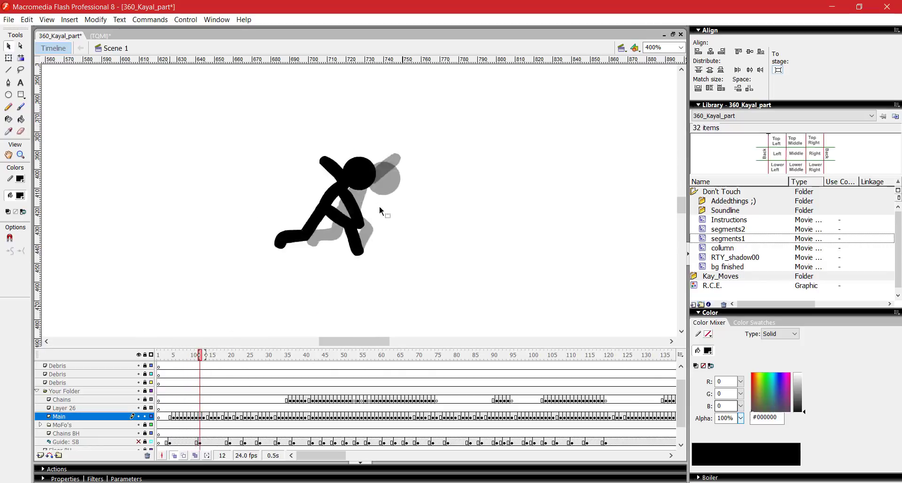
key("comma")
key("comma")
key("comma")
key("comma")
left_click(181, 417)
key("comma")
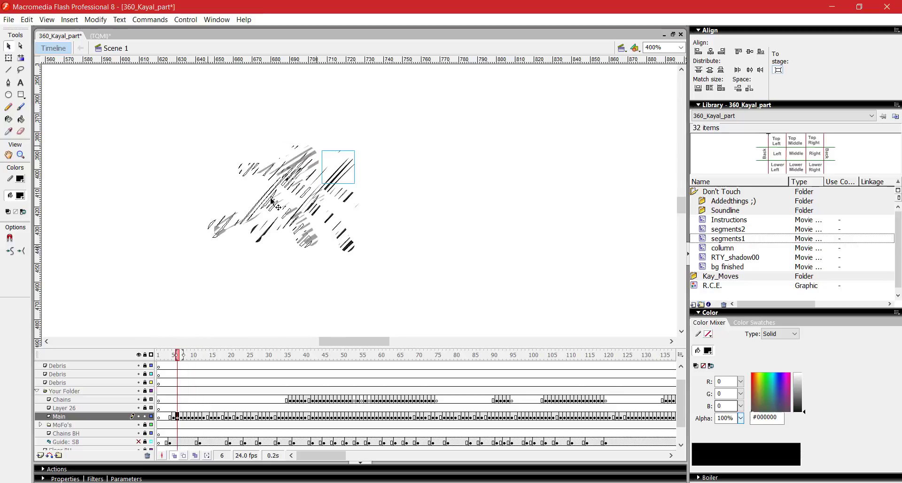
Nudge the striped pose in frame 6 to the left and slightly up, and play the opening
key("Left")
key("Left")
key("Left")
key("Left")
key("Left")
key("Left")
key("Up")
key("Return")
Paint thin diagonal slashes in frame 4 of the Main layer with the smallest brush size, and save the file
left_click(174, 356)
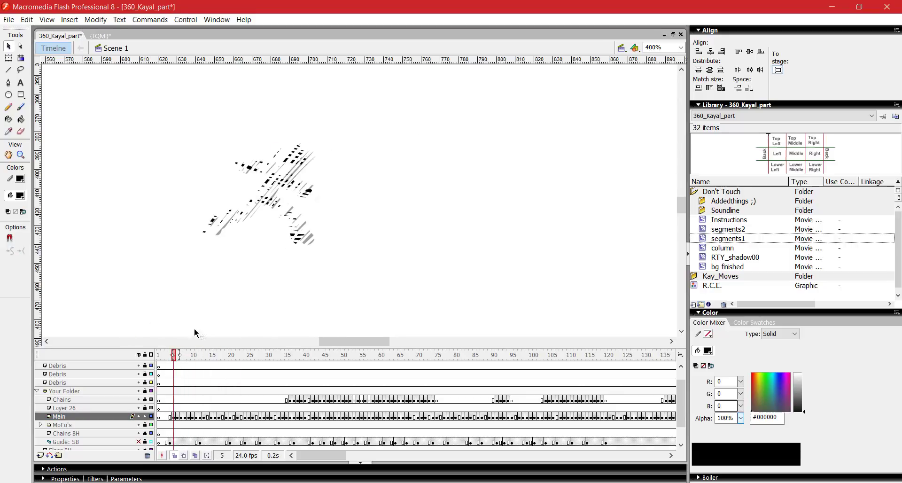
left_click_drag(232, 204, 262, 242)
left_click_drag(186, 187, 221, 237)
left_click_drag(202, 202, 215, 223)
left_click(21, 263)
left_click(16, 276)
key("ctrl+s")
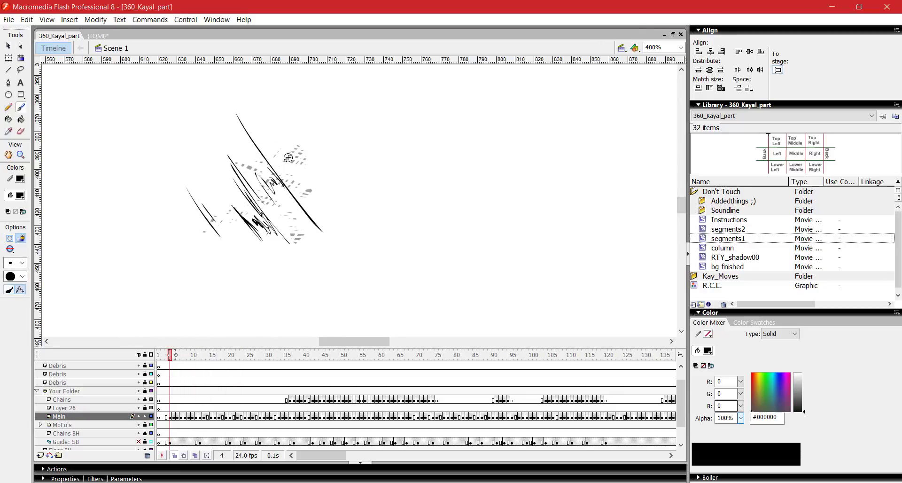
Check the figure's appearance frame by frame from frame 4 into the run
key("period")
key("period")
key("period")
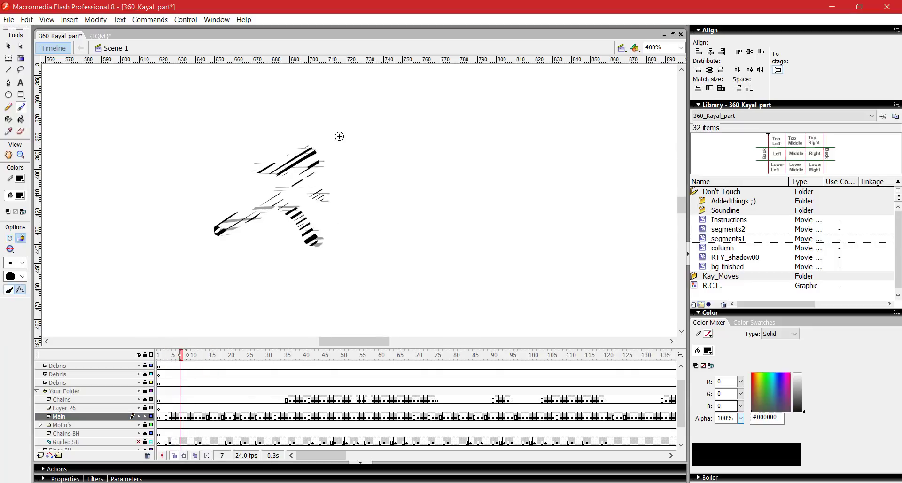
key("period")
key("period")
key("period")
key("period")
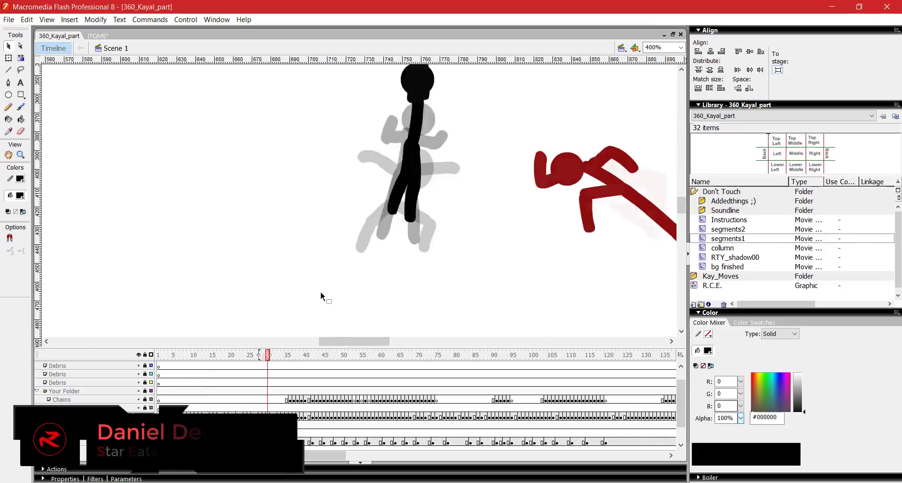
Paint thin curved motion trails around the black figure's arms and legs during its upward jump
key("period")
key("period")
left_click_drag(362, 165, 357, 185)
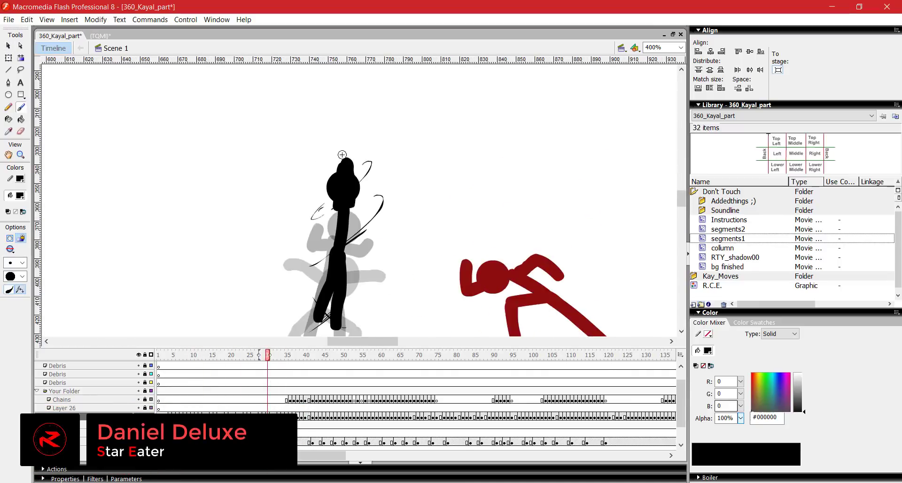
key("period")
left_click_drag(310, 163, 304, 180)
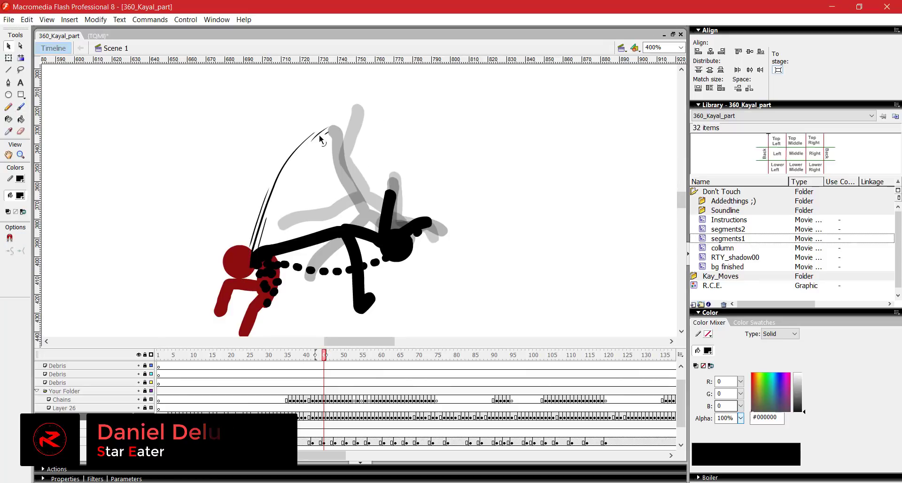
Add thin arcing trails behind the black figure's swinging limbs as it kicks the chained red figure
key("b")
left_click_drag(336, 185, 346, 132)
key("period")
key("comma")
key("period")
key("period")
left_click_drag(373, 283, 330, 284)
Paint fine trails behind the black figure's moving arm and leg in the close-range frames after the kick
key("period")
key("period")
key("period")
left_click_drag(390, 253, 432, 225)
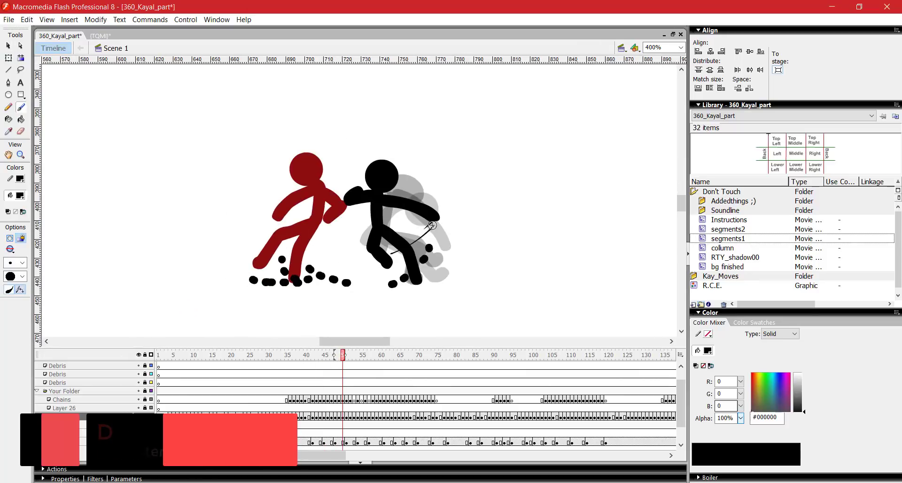
key("period")
left_click_drag(511, 198, 377, 189)
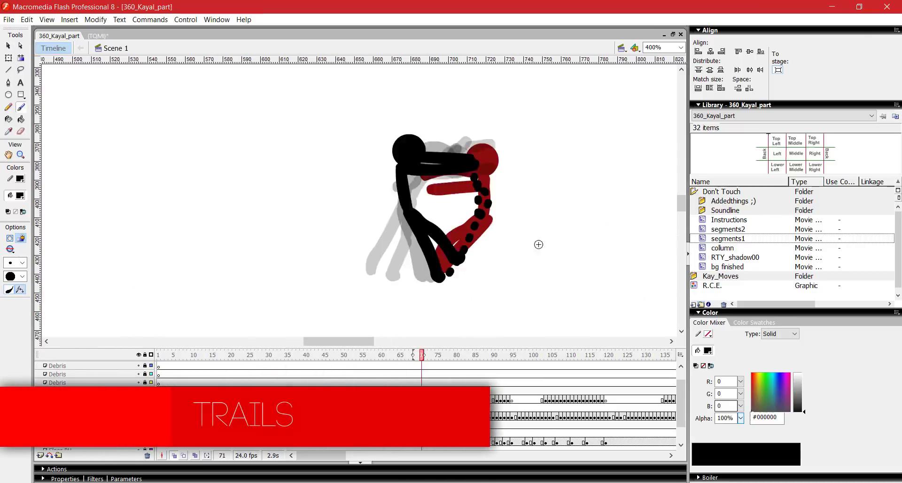
Paint sweeping trails behind the black figure's strikes and leap from frame 71 to 105, and scrub back through them
left_click_drag(483, 137, 412, 136)
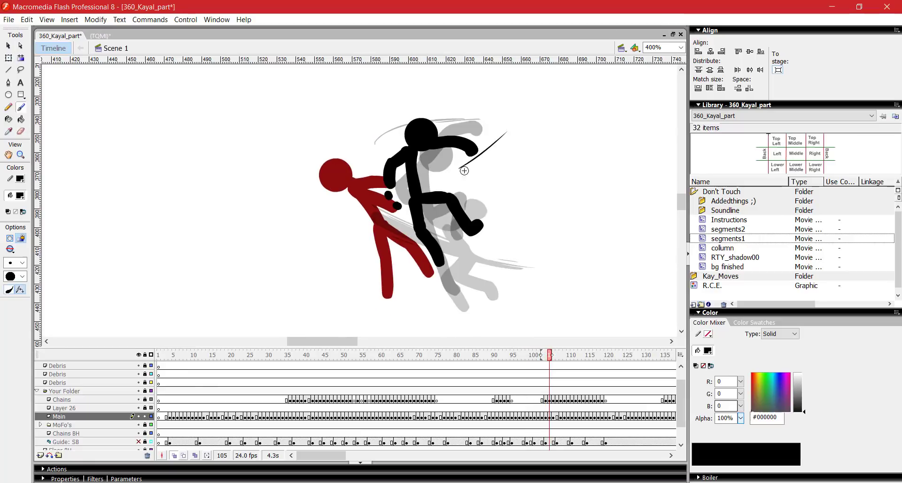
mouse_move(546, 355)
left_mouse_down()
mouse_move(324, 358)
mouse_move(400, 354)
mouse_move(392, 358)
left_mouse_up()
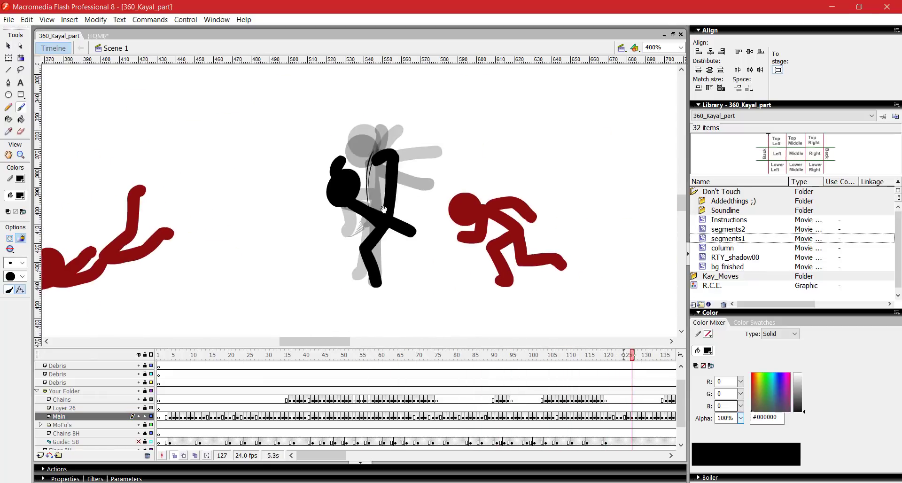
Paint a thin arc and short hatch strokes beside the black figure's outstretched leg around frame 136
left_click_drag(444, 179, 486, 250)
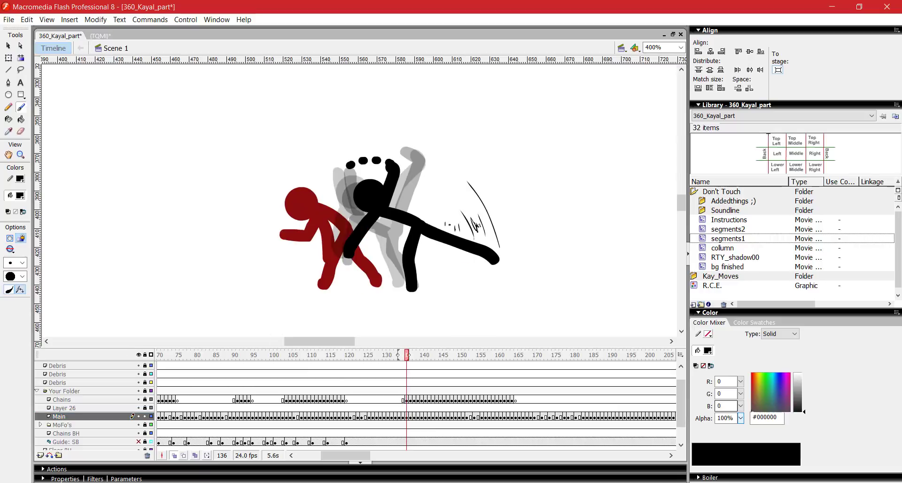
key("period")
key("comma")
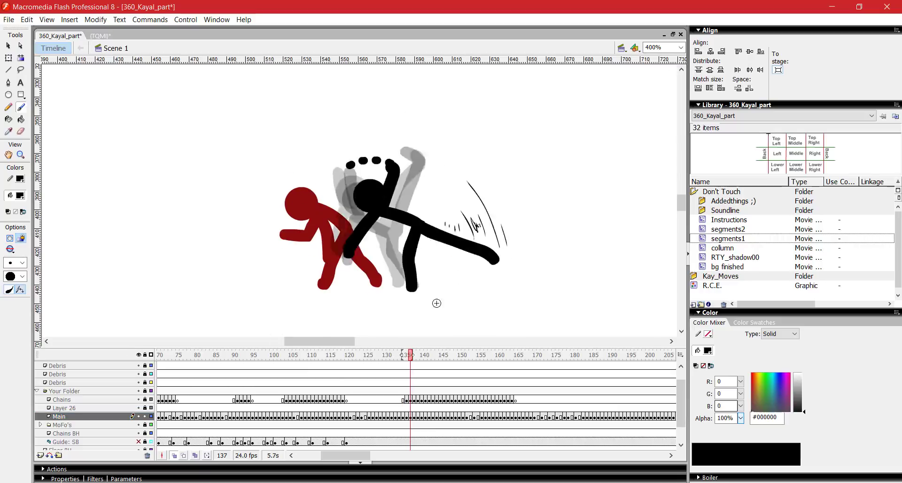
Continue the motion trails up to frame 169, painting a large sweeping loop behind the black figure's punching arm
key("period")
key("period")
key("period")
key("period")
key("period")
key("period")
key("period")
left_click_drag(454, 154, 454, 196)
key("comma")
key("comma")
key("comma")
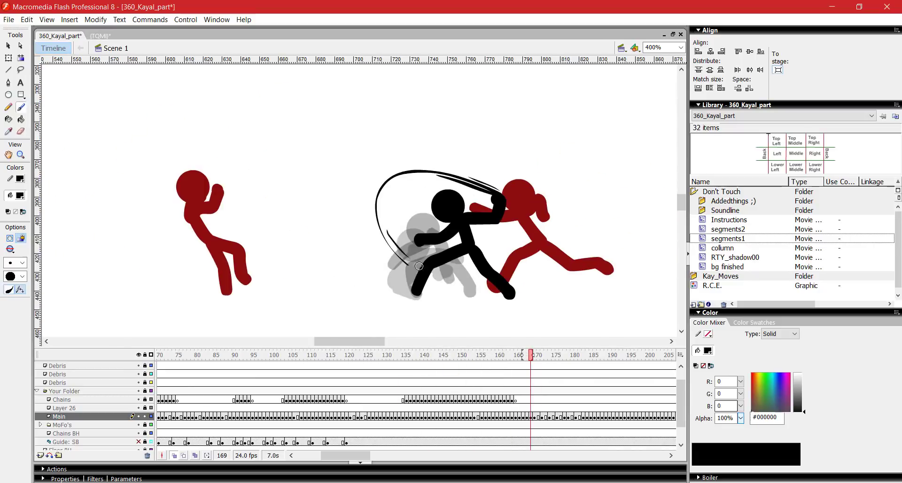
Paint a tall arcing trail over the black figure's head on frame 185, above the falling red figure
key("period")
key("period")
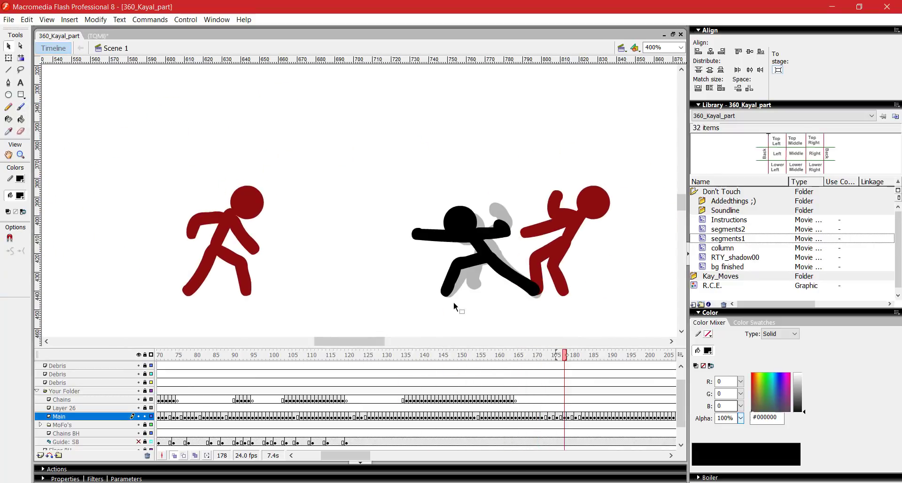
key("period")
key("period")
key("period")
key("period")
key("period")
key("period")
key("period")
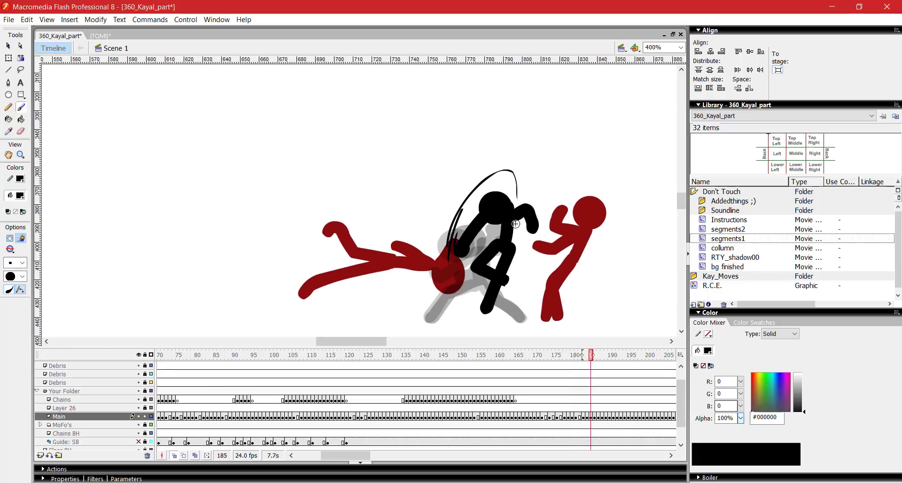
Paint a flat oval trail following the black figure's sweeping leg on frame 194, and save the file
key("period")
key("period")
key("period")
key("period")
key("period")
key("period")
key("period")
key("period")
key("period")
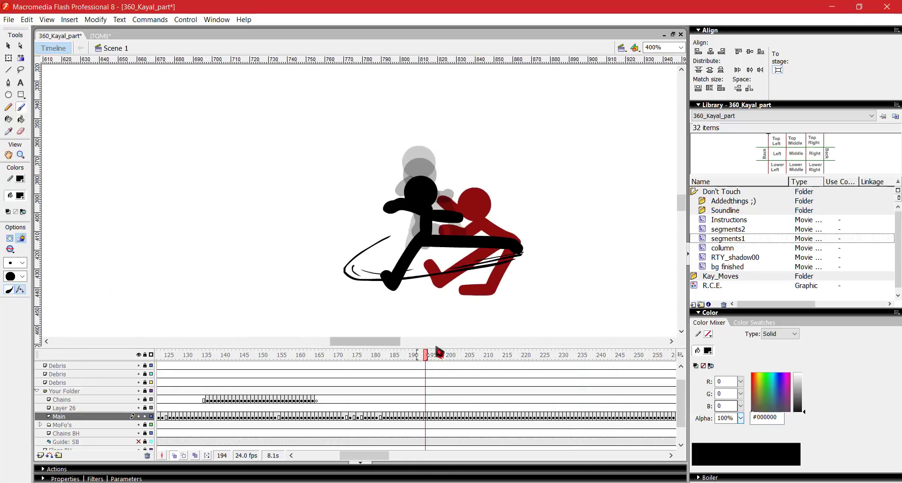
key("period")
key("ctrl+s")
Paint long streaks along the black figure's upward kick to the red figure's head on frame 203, and save
key("period")
key("period")
key("period")
key("period")
key("period")
key("period")
key("period")
key("period")
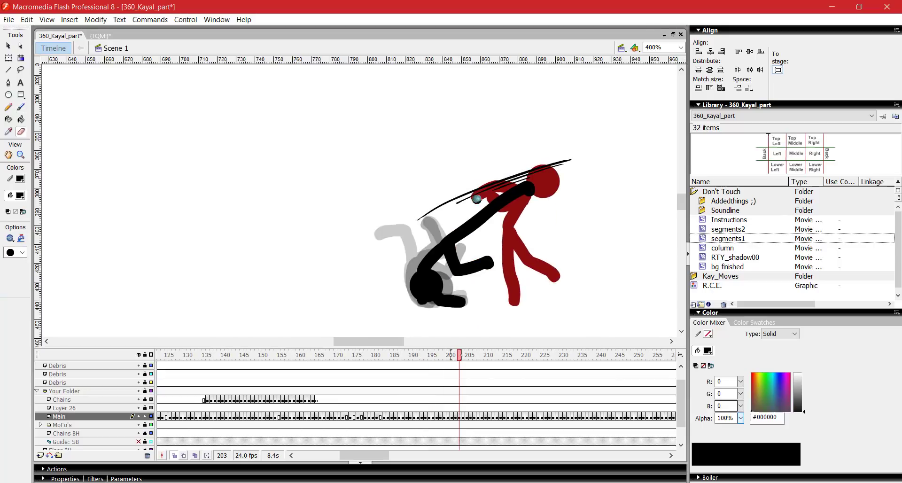
key("ctrl+s")
Advance to frame 217 and paint a thin curved trail behind the black figure's bent arm
key("period")
key("period")
key("period")
key("period")
key("period")
key("period")
key("period")
key("period")
key("period")
key("b")
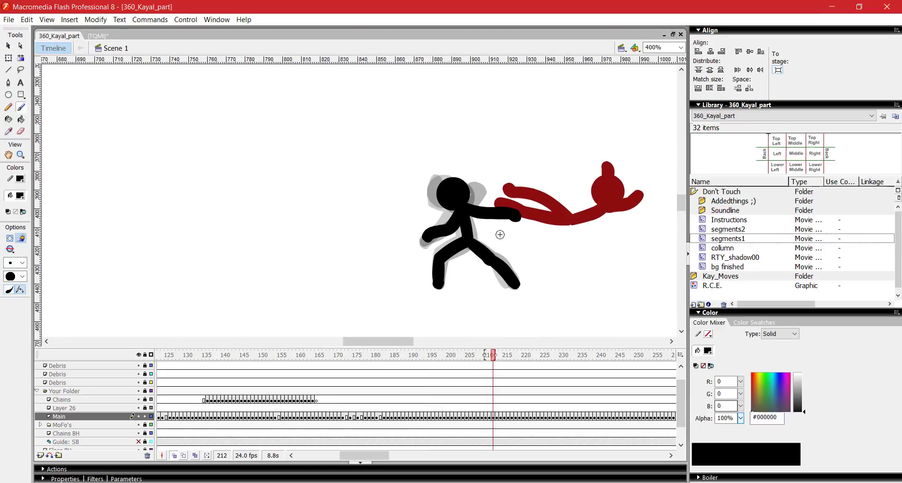
key("period")
key("period")
key("period")
key("period")
key("period")
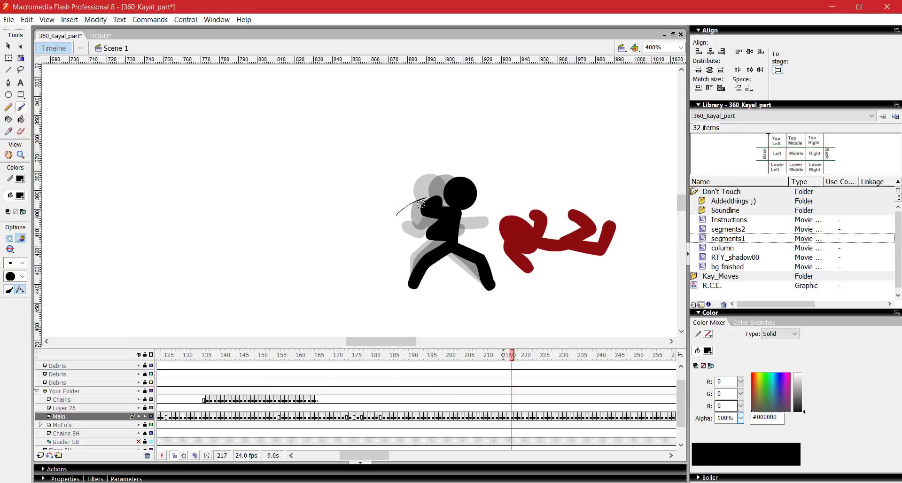
Paint short fine trails beside the black figure's raised arm on frame 225
key("period")
key("period")
key("period")
key("period")
key("period")
key("period")
key("period")
key("period")
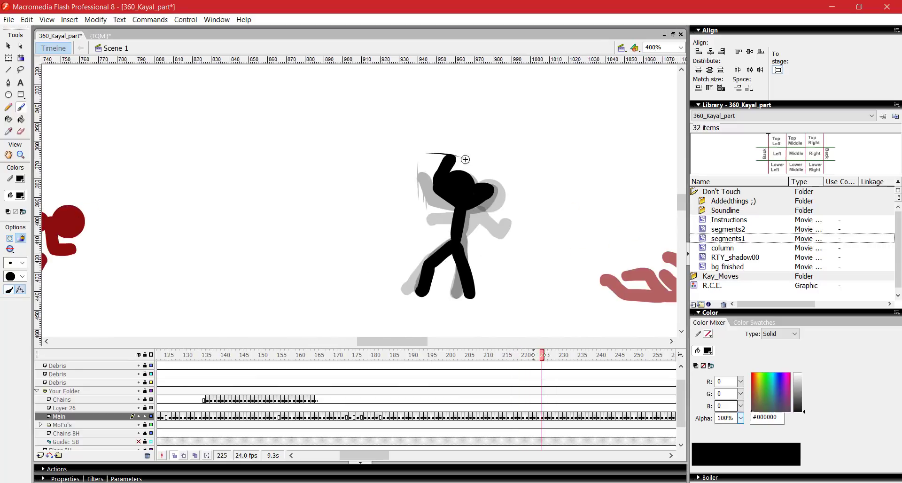
Add thin trails around the black figure's arms as they swing overhead and down from frame 226 to 228
key("period")
mouse_move(424, 149)
left_mouse_down()
mouse_move(464, 158)
mouse_move(485, 202)
left_mouse_up()
key("comma")
key("period")
left_click_drag(466, 148, 485, 212)
key("period")
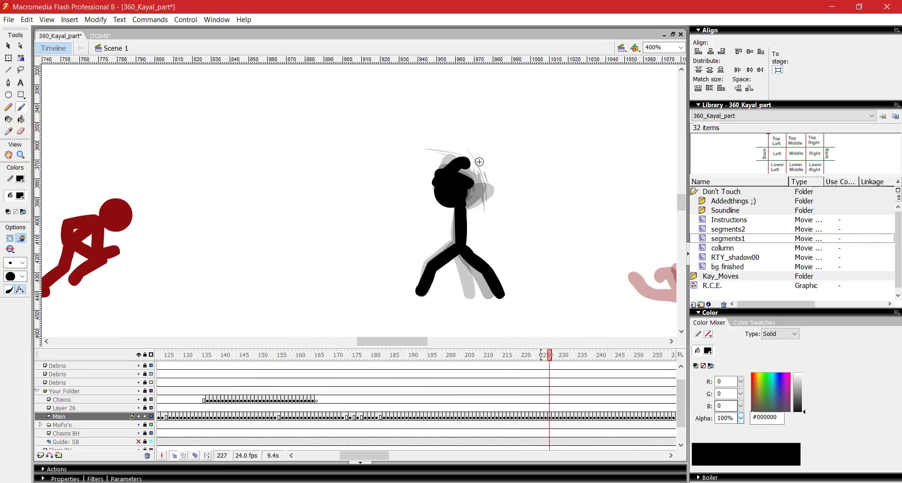
key("period")
key("b")
left_click_drag(393, 194, 430, 252)
key("period")
Play back the fight from frame 195 to check the new trails, and save the file
left_click(431, 355)
key("Return")
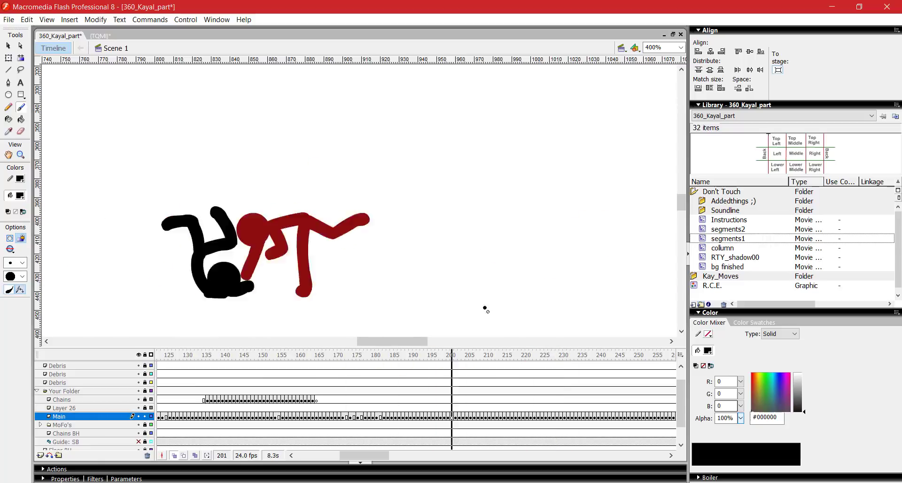
key("Return")
key("ctrl+s")
Paint curved trails behind the black figure's kicking leg from frame 243 to 245, beneath the airborne red figure, and save
key("period")
key("period")
key("period")
key("period")
key("period")
key("period")
key("period")
left_click_drag(320, 283, 473, 276)
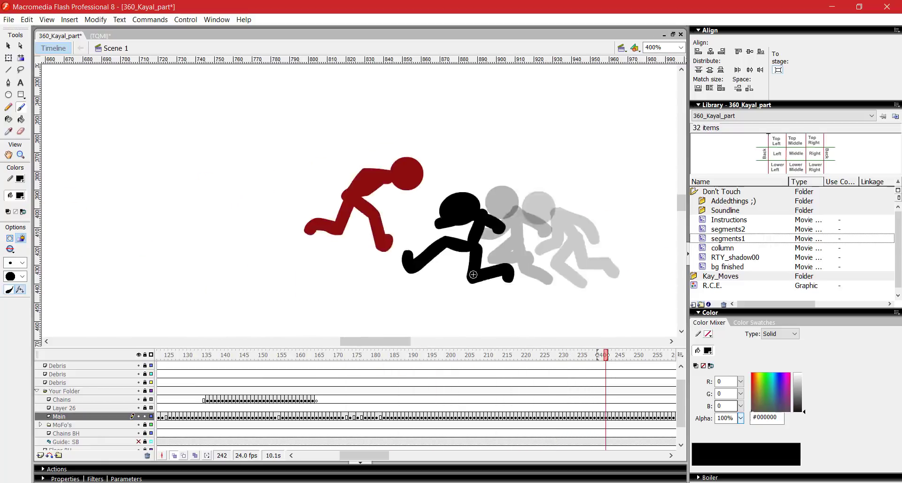
key("period")
left_click_drag(375, 181, 416, 244)
left_click_drag(356, 164, 446, 287)
key("period")
key("period")
left_click_drag(427, 155, 405, 227)
key("period")
key("ctrl+s")
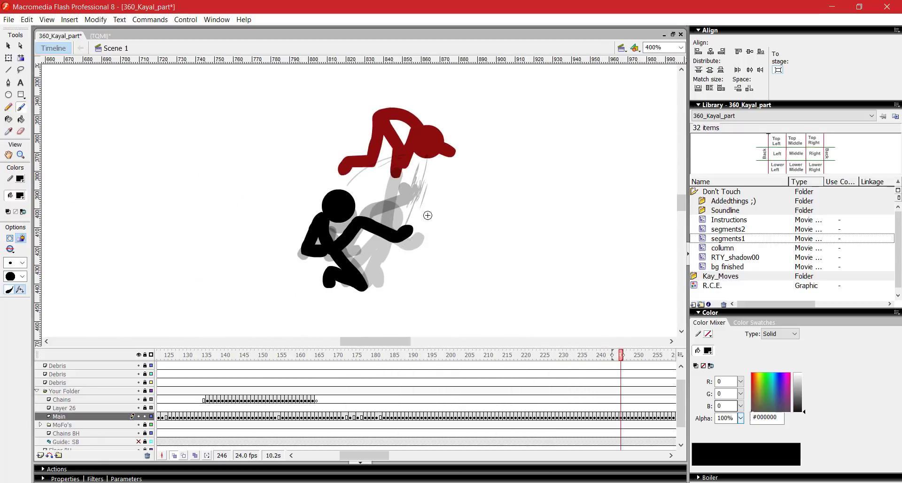
Paint a long curved trail with short streaks behind the black figure's rising kick on frame 252
key("period")
key("period")
key("period")
key("period")
key("period")
key("period")
left_click_drag(437, 132, 419, 272)
mouse_move(433, 109)
left_mouse_down()
mouse_move(448, 121)
mouse_move(456, 156)
left_mouse_up()
mouse_move(442, 122)
left_mouse_down()
mouse_move(457, 152)
mouse_move(471, 150)
left_mouse_up()
key("e")
key("period")
Advance to frame 262 and paint a rounded arc trail behind the black figure's uppercut arm
key("b")
scroll(427, 125, "up", 3)
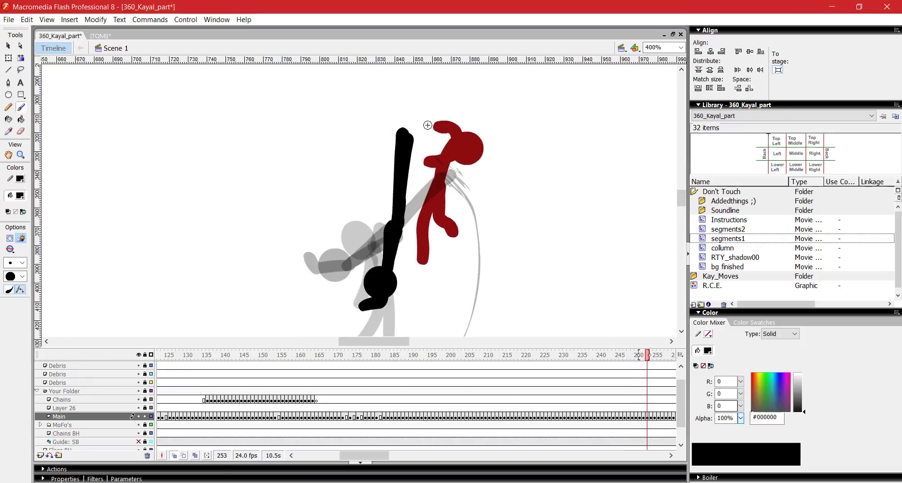
key("period")
key("period")
key("period")
key("period")
key("period")
key("period")
key("period")
key("period")
key("period")
scroll(422, 150, "up", 3)
scroll(457, 170, "right", 3)
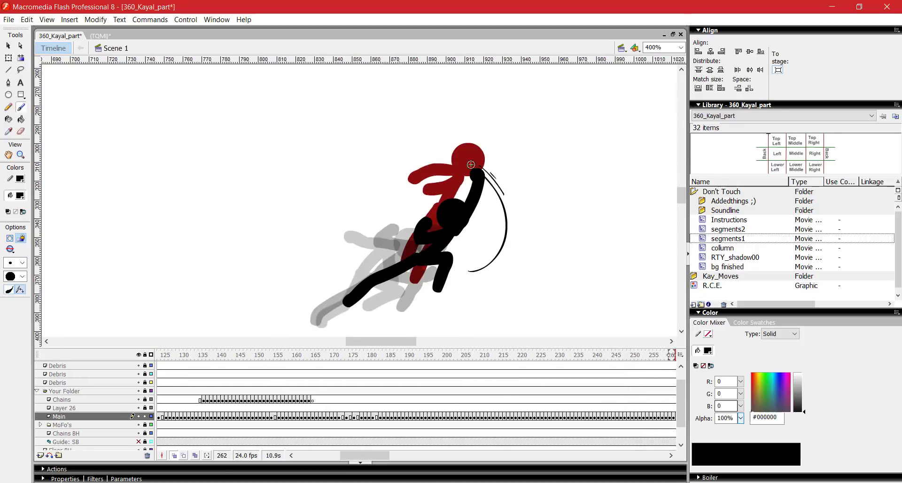
Save the file and paint thin arcs above the black figure's raised leg on frame 271
key("period")
key("period")
key("period")
key("period")
key("period")
left_click_drag(470, 165, 566, 135)
key("e")
key("b")
key("comma")
key("period")
key("ctrl+s")
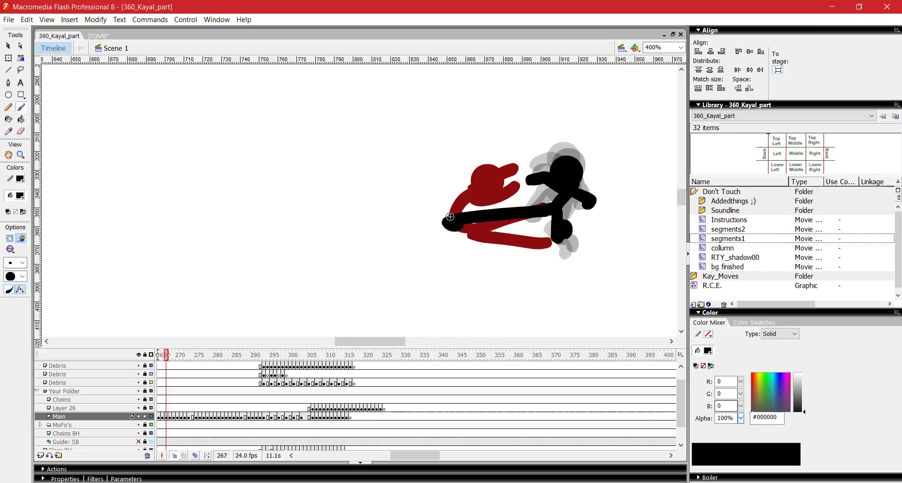
key("period")
key("period")
key("period")
key("period")
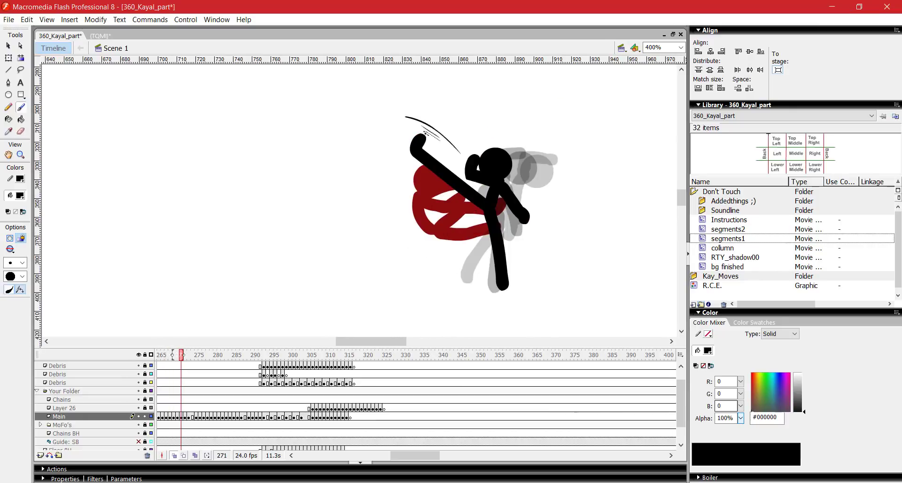
Paint a sweeping trail with short streaks behind the black figure's descending leg on frame 272, and erase the excess
key("period")
left_click_drag(368, 159, 359, 189)
key("comma")
key("period")
left_click_drag(366, 140, 348, 184)
left_click_drag(405, 164, 401, 220)
key("e")
left_click_drag(378, 114, 386, 112)
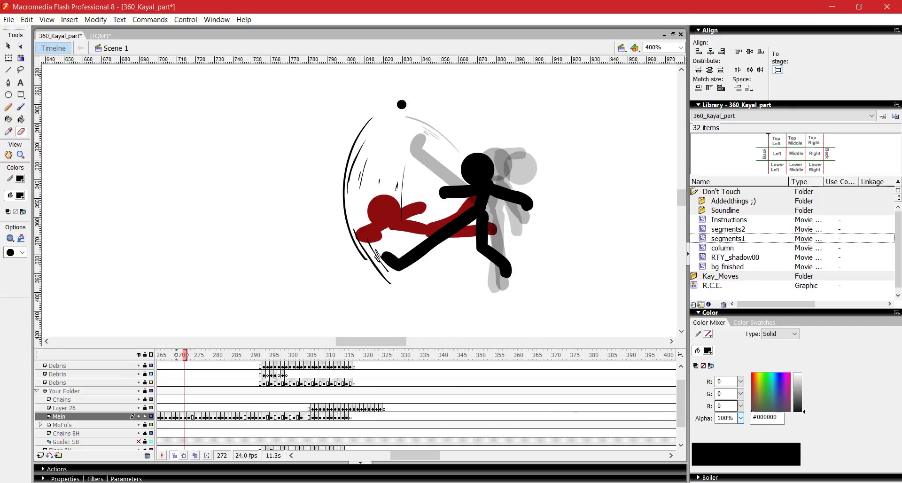
Advance to frame 276 and paint thin curved trails behind the black figure's swinging arm on this and the following frame
key("b")
key("period")
key("period")
key("period")
key("comma")
key("comma")
left_click_drag(496, 300, 442, 299)
key("period")
key("period")
key("period")
left_click_drag(523, 155, 555, 171)
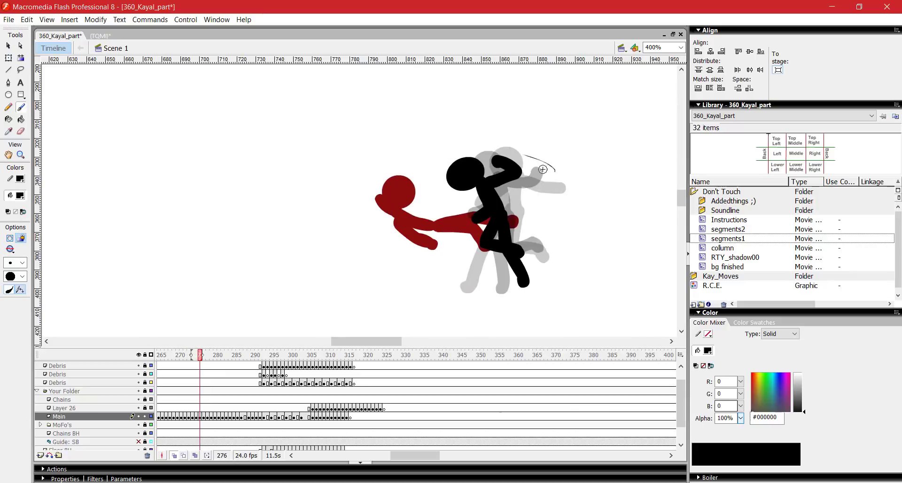
key("period")
left_click_drag(460, 154, 396, 198)
Move about nine frames ahead and paint long curved motion trails and a short streak beside the fighting figures
key("period")
key("period")
key("period")
key("period")
key("period")
key("period")
key("period")
key("period")
key("period")
left_click_drag(410, 154, 314, 228)
left_click_drag(310, 148, 310, 225)
left_click_drag(407, 131, 410, 153)
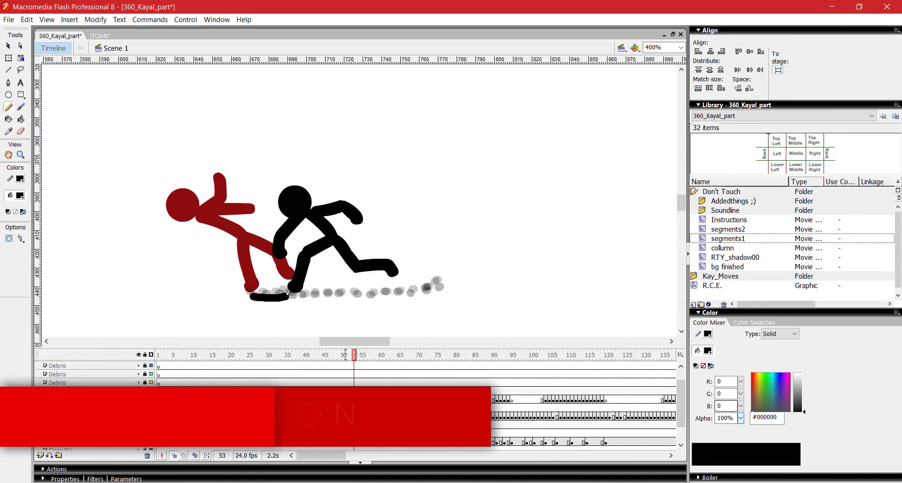
Draw the dotted chain lying along the ground below the black figure's feet on frames 53 to 57
left_click_drag(288, 295, 425, 293)
key("period")
left_click_drag(267, 298, 390, 305)
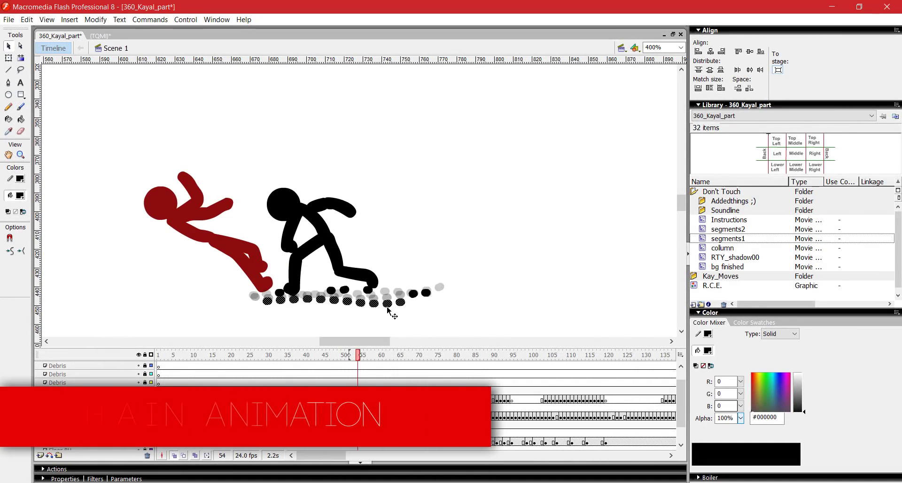
key("v")
key("period")
key("period")
key("comma")
key("comma")
key("period")
key("period")
key("period")
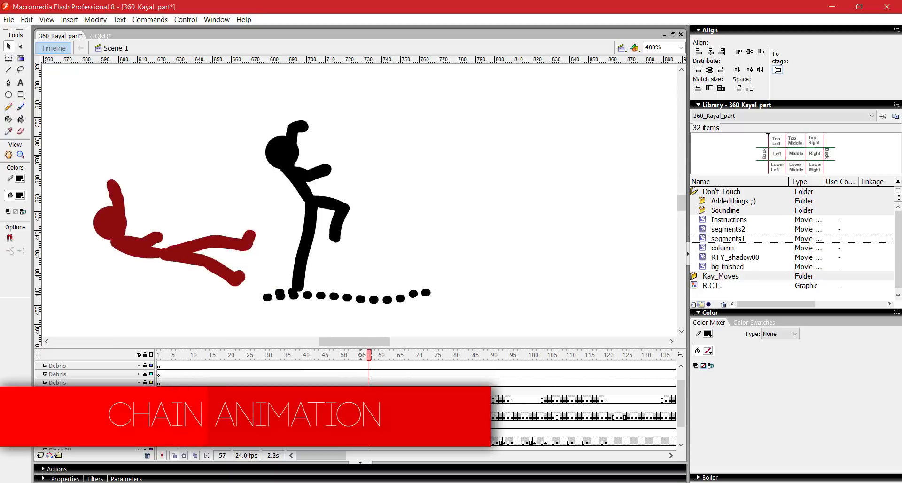
Continue the dotted chain through frame 66, stretching it from the black figure across to the red figure
key("comma")
left_click_drag(459, 254, 260, 325)
key("period")
key("period")
key("period")
key("comma")
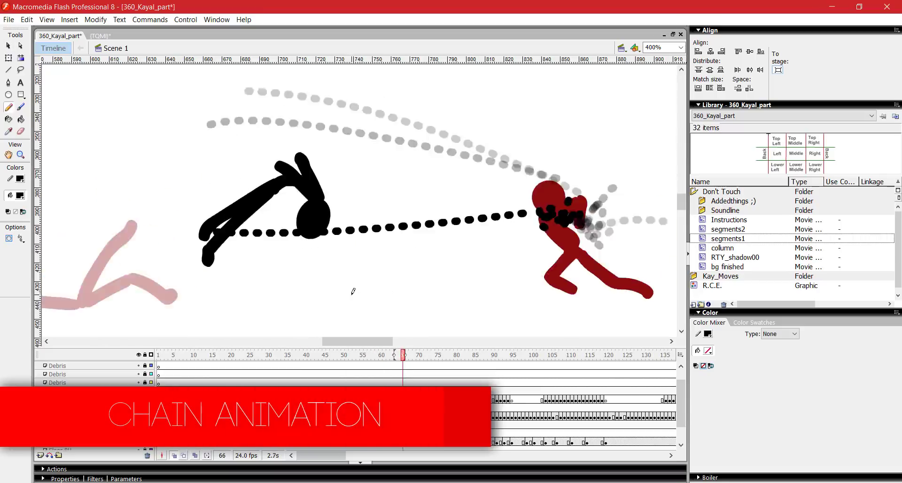
key("period")
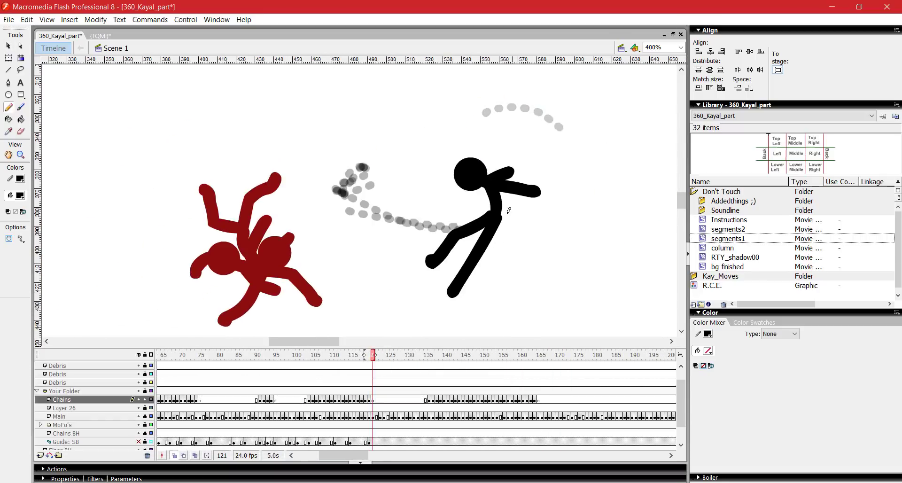
Draw the dotted chain on frames 122 and 123, first reaching the fallen red figures, then arcing over the black figure's head
key("y")
key("period")
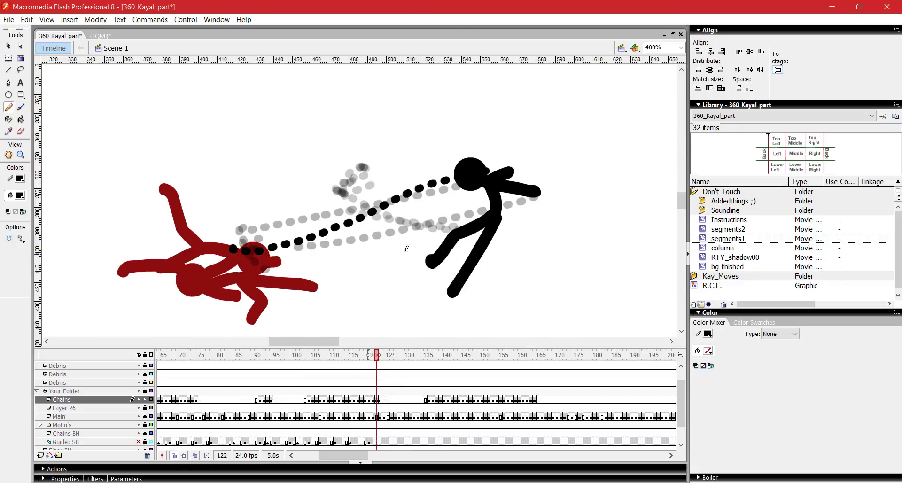
key("period")
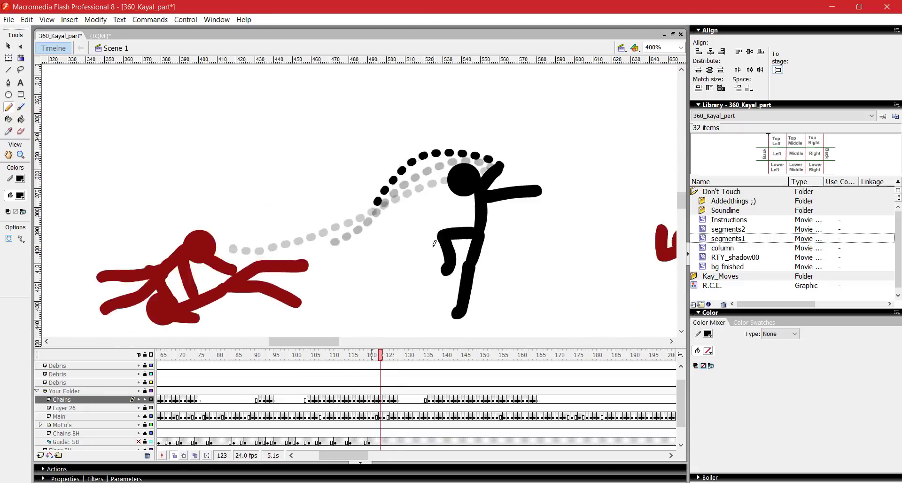
Save the file and play the animation on to frame 165 to review the chain motion
key("comma")
key("ctrl+s")
key("Return")
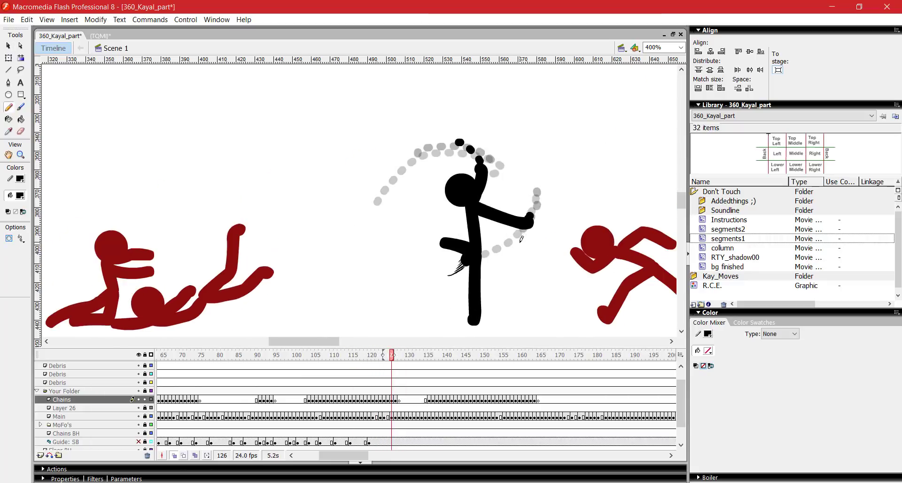
left_click_drag(314, 342, 346, 341)
key("Return")
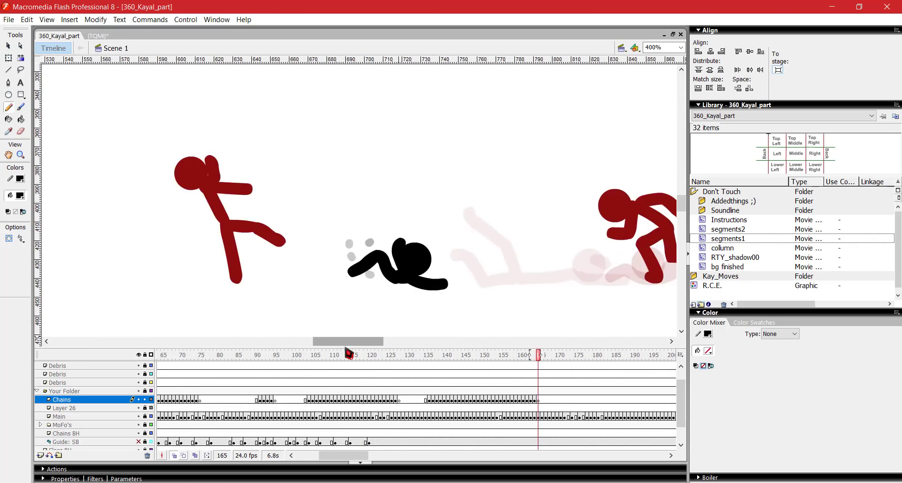
Go back about ten frames and touch up the dotted chains trailing from the black figure with the Eraser
key("comma")
key("comma")
key("comma")
key("comma")
key("comma")
key("comma")
key("comma")
key("comma")
key("comma")
key("comma")
key("e")
left_click(333, 290)
key("v")
key("period")
key("period")
key("period")
key("period")
key("period")
key("period")
key("period")
key("period")
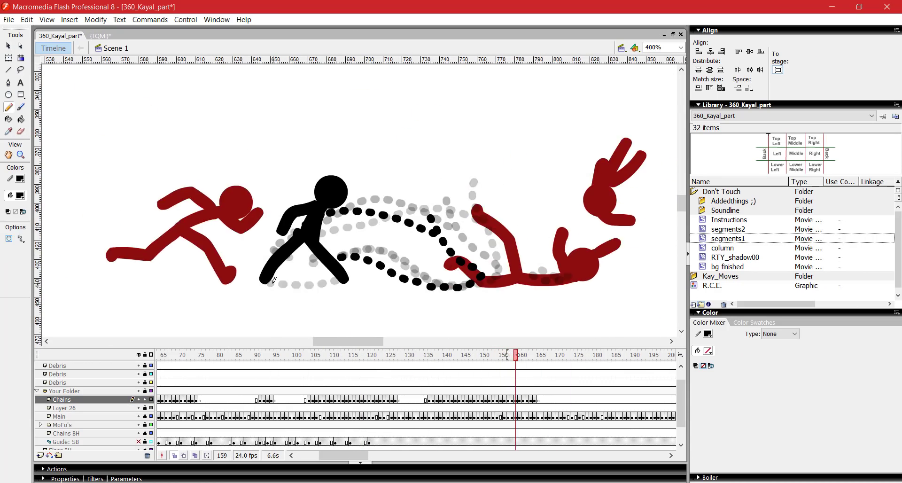
Play the animation from the chain sequence up to the black figure's clash with the red figure at frame 177
key("e")
key("comma")
key("comma")
key("comma")
key("comma")
key("Return")
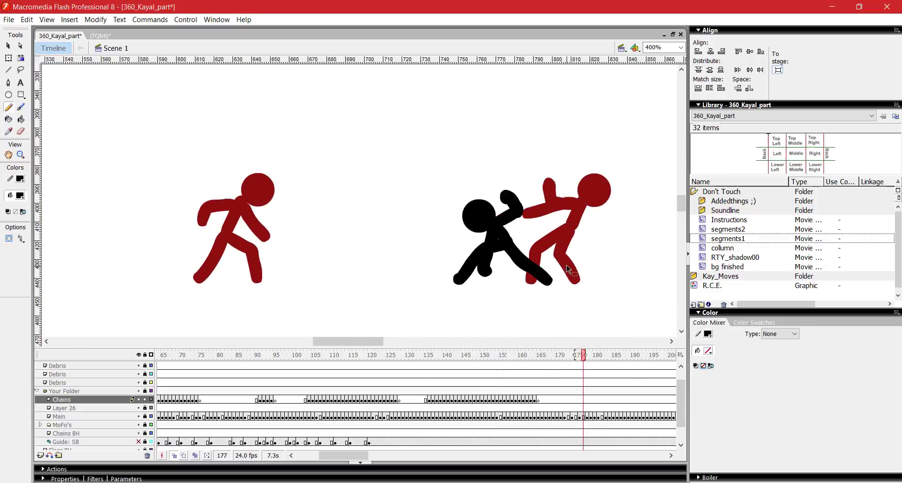
Insert blank keyframes on the Chains layer across frames 171 to 189 and draw the first chain links beside the black figure
left_click_drag(564, 399, 632, 400)
key("F7")
key("comma")
key("comma")
key("comma")
key("y")
left_click_drag(465, 217, 471, 215)
key("period")
key("period")
left_click_drag(518, 242, 520, 244)
key("period")
key("period")
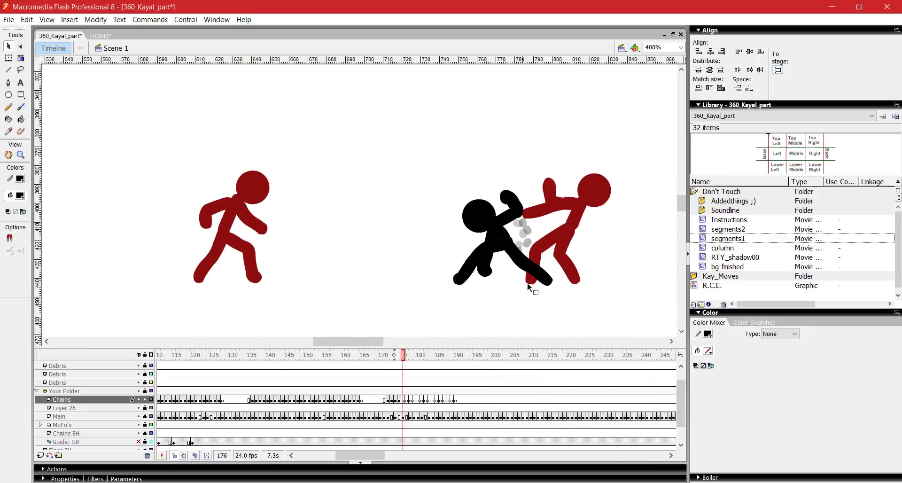
Clear the keyframe at frame 175 of the Chains layer and draw the chain swinging from the black figure's hand through frame 178
left_click(398, 400)
key("shift+F6")
key("period")
key("v")
key("period")
key("period")
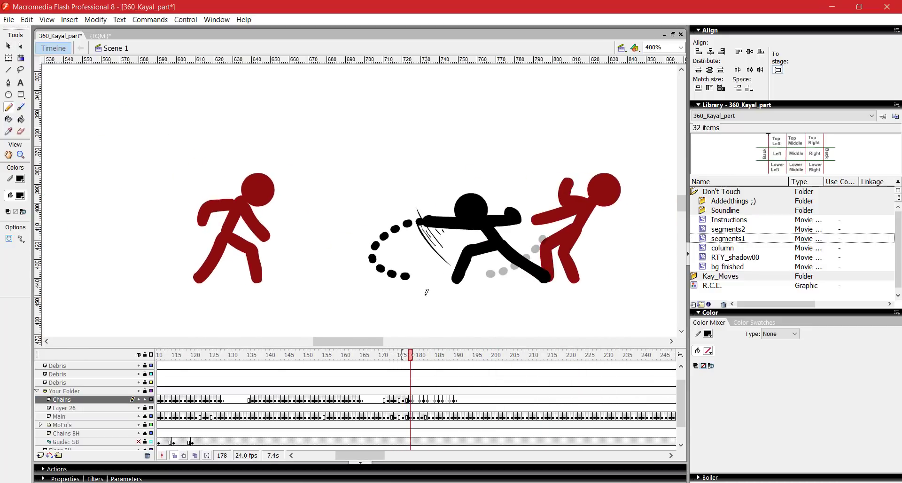
Draw the chain on frames 179 and 180 from the distant red figure's neck to the black figure's hand
key("period")
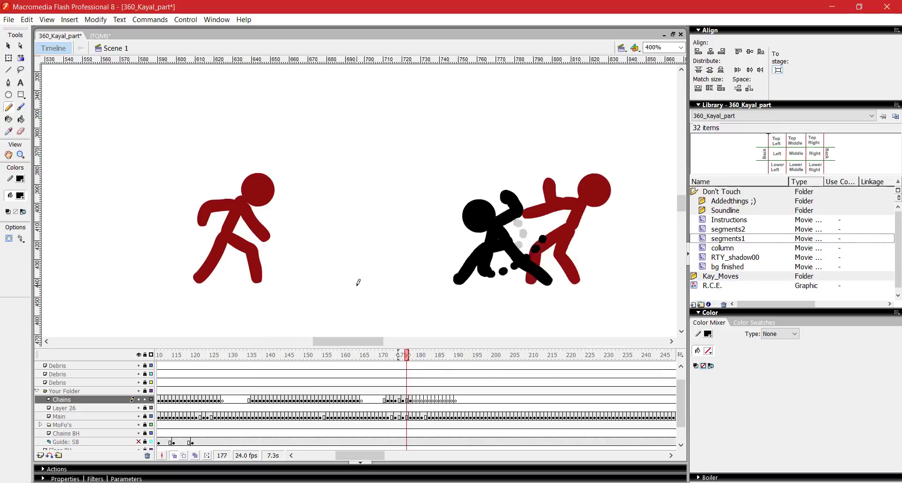
key("v")
key("period")
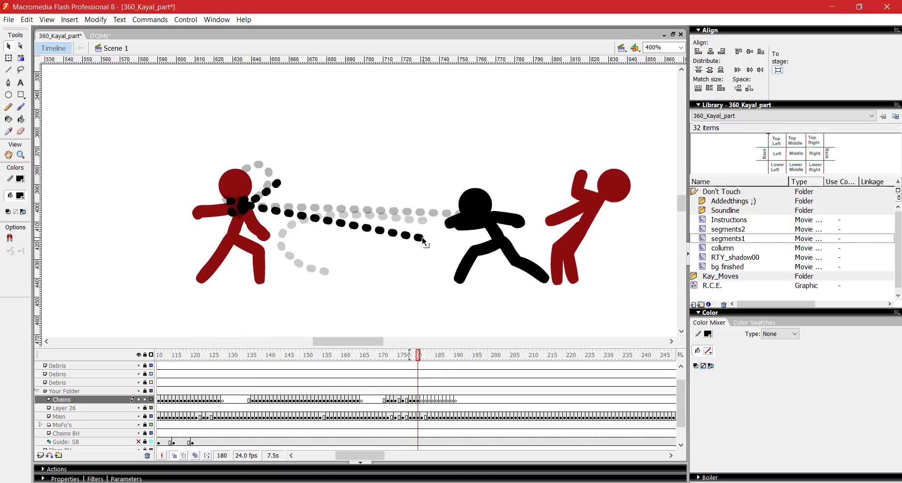
left_click_drag(421, 238, 462, 213)
Draw the chain pulling the red figure toward the black figure's hand on frames 182 and 183
key("period")
key("n")
key("period")
left_click_drag(260, 204, 476, 218)
key("y")
key("period")
left_click_drag(295, 201, 462, 234)
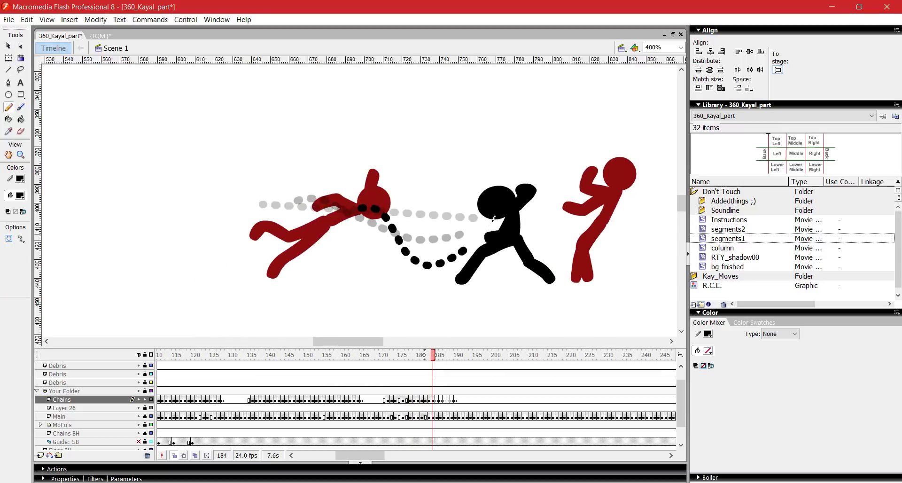
Draw the slack chain between the flying red figure and the black figure on frames 184 and 185, continuing toward frame 188
key("period")
key("comma")
key("comma")
key("comma")
key("comma")
key("period")
key("period")
key("period")
key("period")
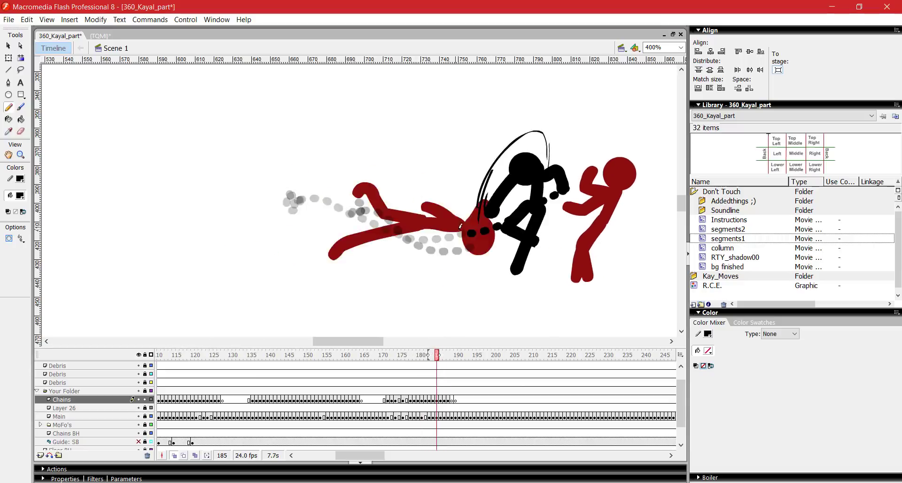
key("period")
key("period")
key("period")
Step back and forth through the chain-pull frames, roughly 172 to 188, to check the chain's motion
key("comma")
key("comma")
key("comma")
key("comma")
key("comma")
key("comma")
key("comma")
key("comma")
key("comma")
key("comma")
key("comma")
key("comma")
key("comma")
key("comma")
key("comma")
key("comma")
left_click_drag(348, 342, 360, 341)
key("period")
key("period")
key("period")
key("period")
key("period")
key("period")
key("period")
key("period")
key("period")
key("period")
key("period")
key("period")
key("period")
key("period")
key("comma")
key("comma")
key("comma")
key("comma")
key("comma")
key("comma")
key("comma")
key("comma")
Check the chain around frame 177 and play the animation onward from there
left_click(406, 399)
key("v")
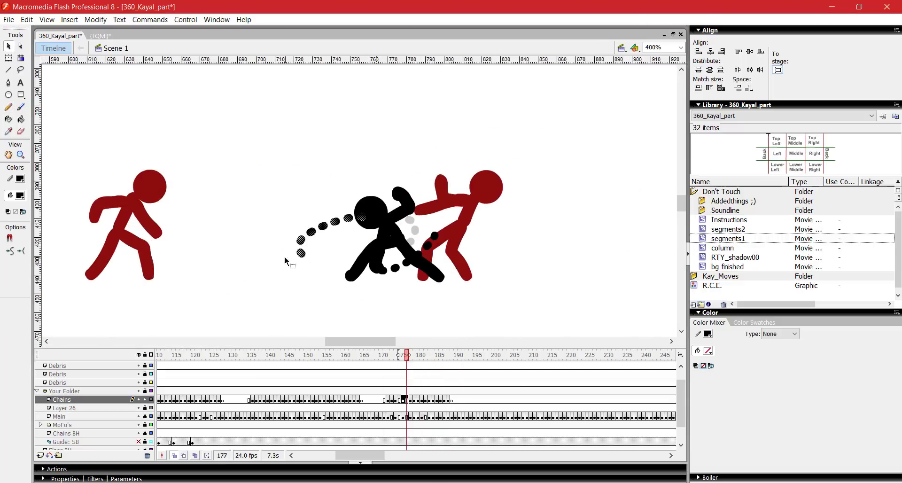
key("comma")
left_click(354, 355)
left_click_drag(740, 418, 740, 392)
key("Return")
Insert a run of blank keyframes on frames 211 to 222 of the Chains layer
left_click_drag(360, 341, 391, 341)
key("y")
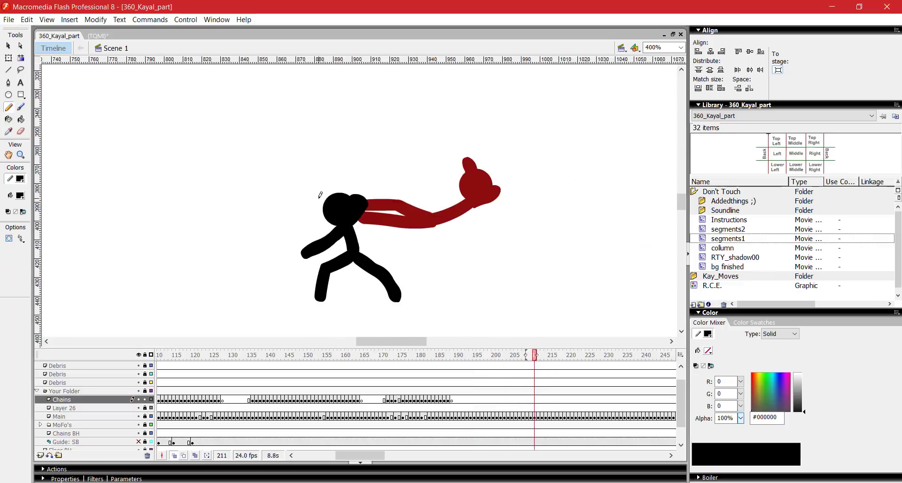
key("F7")
key("F7")
key("F7")
key("F7")
key("F7")
key("F7")
key("F7")
key("F7")
key("F7")
key("F7")
key("F7")
key("F7")
Draw the dotted chain on frames 211 to 214 between the black figure's hand and the falling red figure
left_click_drag(348, 191, 350, 192)
key("period")
key("period")
key("period")
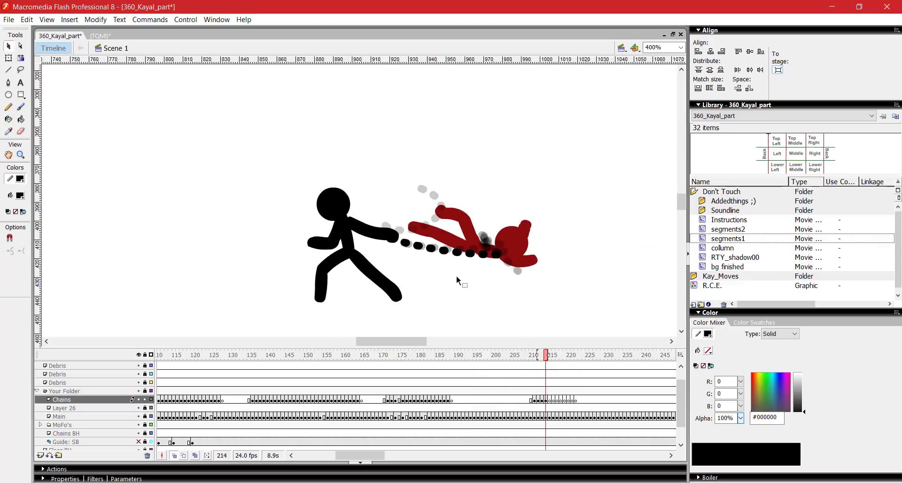
key("y")
Draw the chain on frames 215 to 217, leading up to the black figure's punch
key("period")
key("period")
key("period")
key("period")
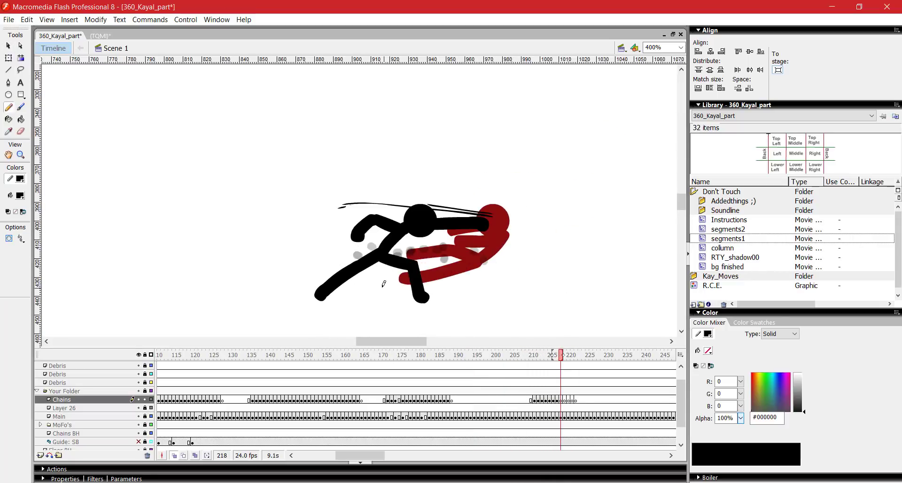
Draw the chain on frames 218 to 225 as it follows the black figure's hand after the punch
key("period")
key("period")
key("period")
key("period")
key("period")
key("period")
key("period")
key("period")
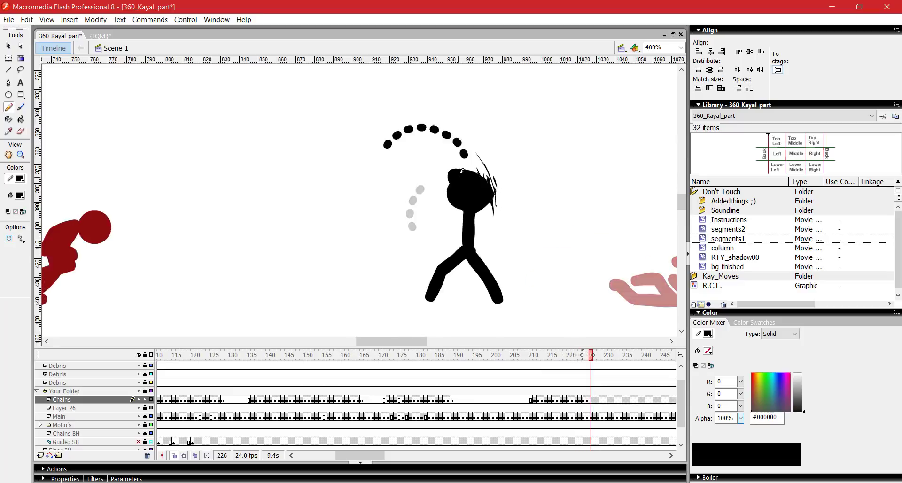
Add Chains keyframes from frame 226 to 229 for the overhead chain swing
key("F6")
key("period")
key("period")
key("period")
key("F7")
Go back to about frame 222 and refine the short chain trailing from the black figure's hand through frame 225
key("comma")
key("comma")
key("comma")
key("comma")
key("comma")
key("comma")
key("comma")
key("b")
key("y")
key("period")
key("period")
key("period")
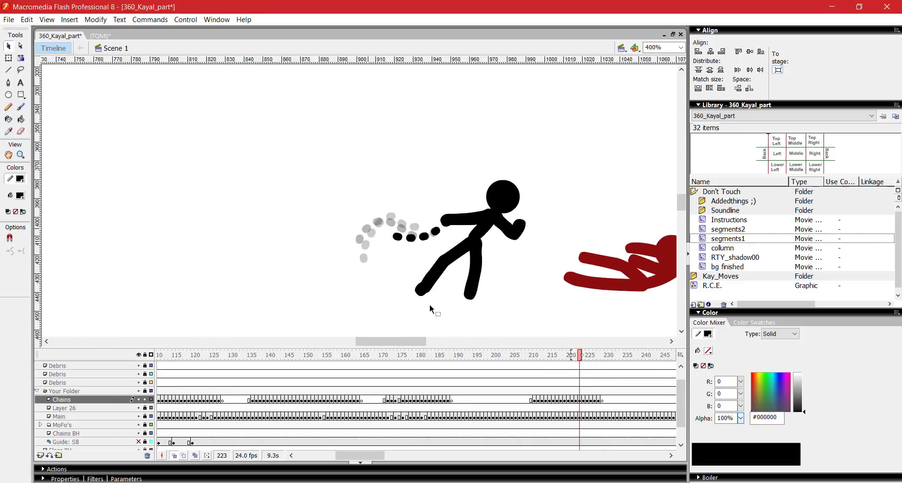
key("period")
key("period")
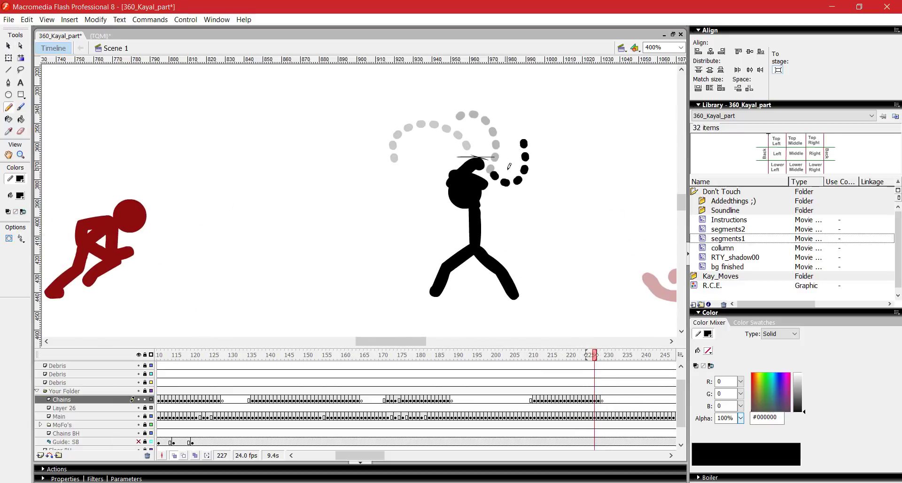
Draw the chain whirling above the black figure's head on frame 227 and looping forward on frame 228
key("period")
key("v")
left_click_drag(515, 129, 519, 135)
key("comma")
key("comma")
key("y")
key("period")
key("period")
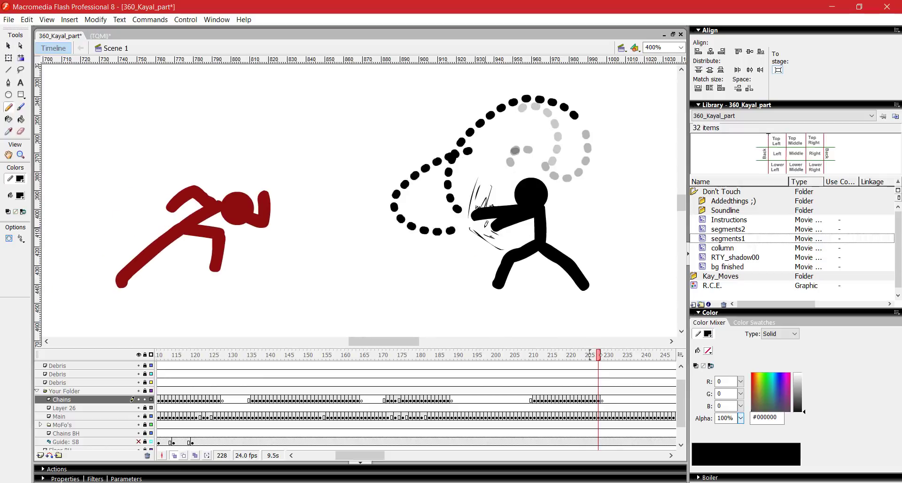
Draw the chain thrown toward the red figure on frame 229 and wrapping around its torso on frame 230
key("comma")
key("b")
key("period")
key("period")
key("y")
key("F7")
left_click_drag(281, 210, 274, 247)
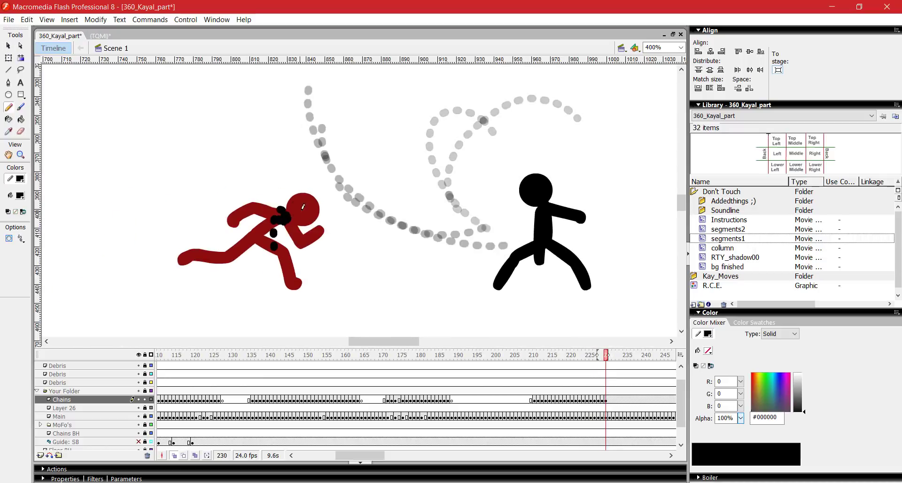
left_click_drag(424, 220, 425, 245)
Draw the torso wrap and two sagging chain strands between the figures on a new keyframe at frame 231
key("F7")
left_click_drag(261, 236, 288, 219)
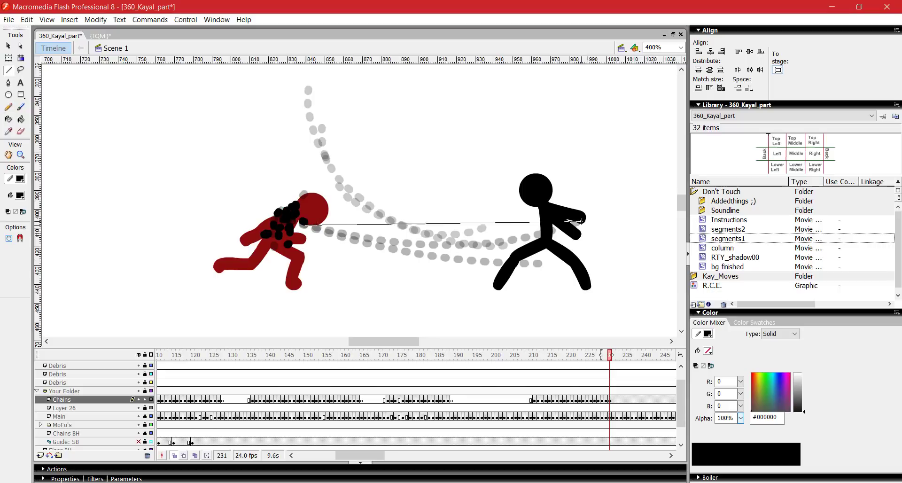
left_click_drag(420, 261, 468, 266)
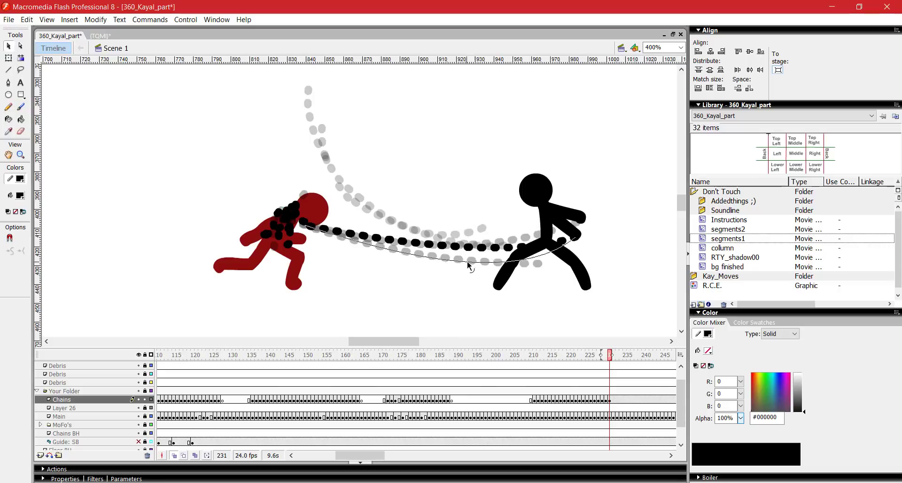
key("n")
left_click_drag(304, 221, 580, 220)
key("v")
left_click_drag(450, 221, 464, 251)
Carry the wrapped chain onto frame 232 and rework the strand pulled toward the black figure's hands
key("F6")
key("e")
left_click_drag(307, 217, 301, 220)
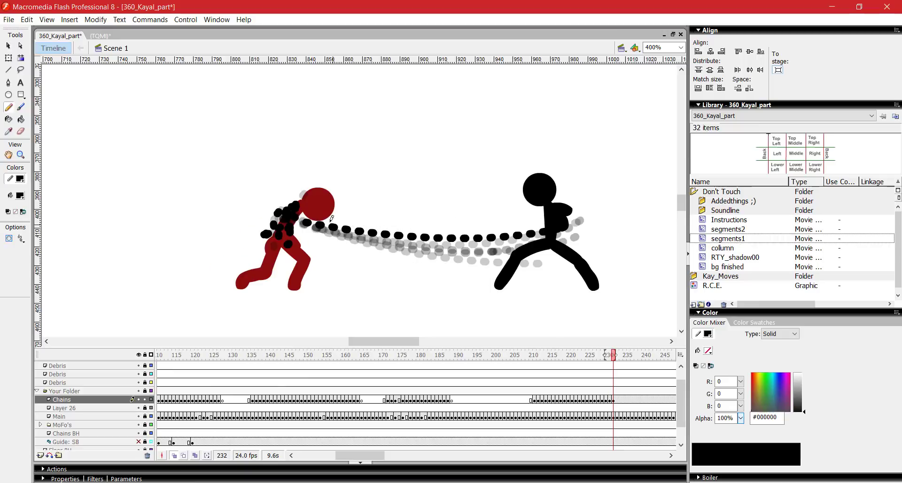
Draw the chain rippling in waves from the black figure's hands to the red figure on frames 233 to 239
key("period")
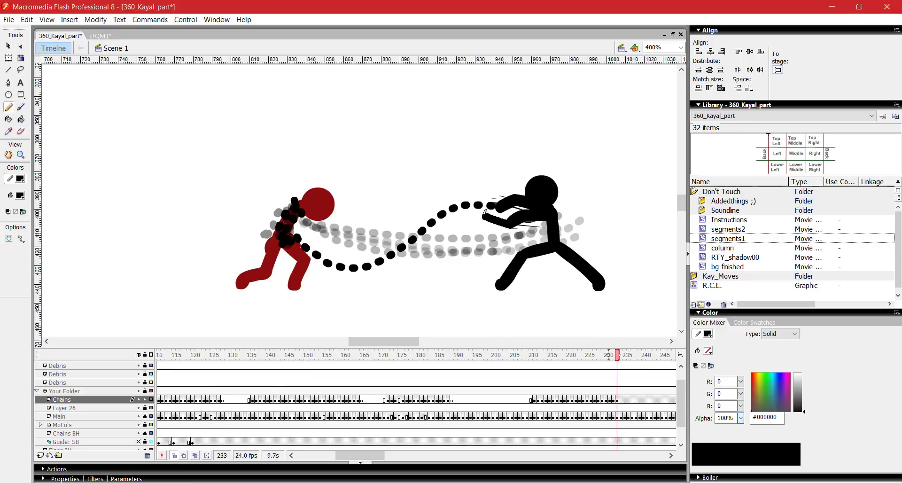
key("period")
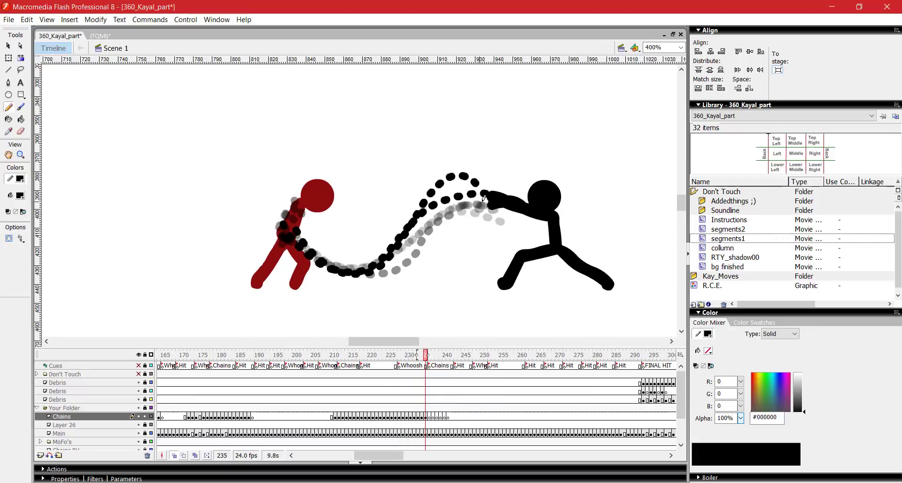
key("period")
key("period")
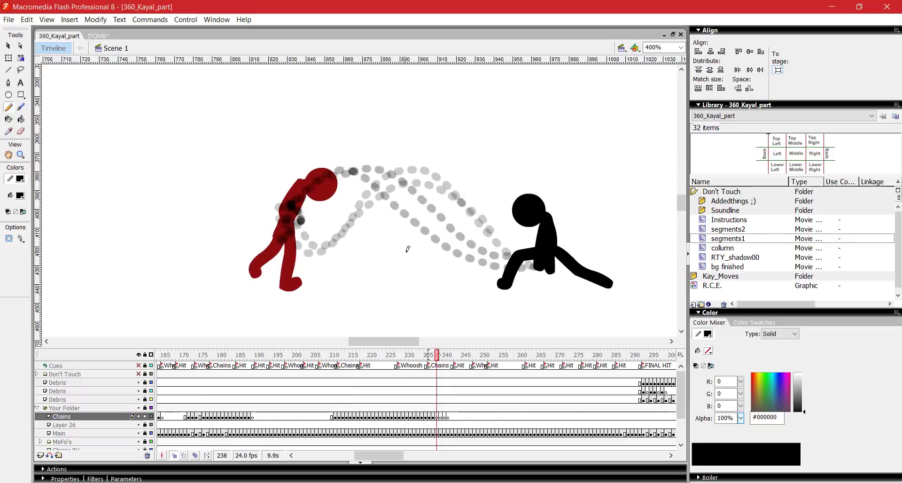
key("period")
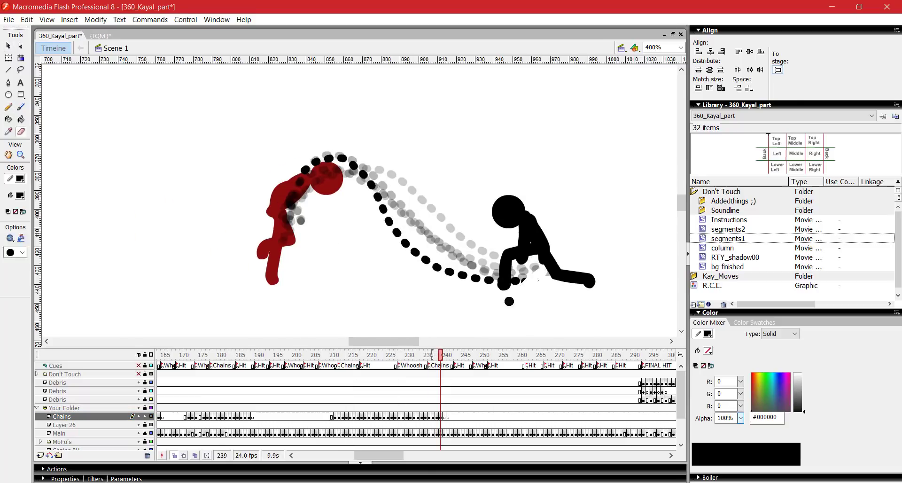
Return to frame 235 and fill in the wrapped links and double chain strands through frame 238
key("comma")
key("comma")
key("comma")
key("comma")
key("y")
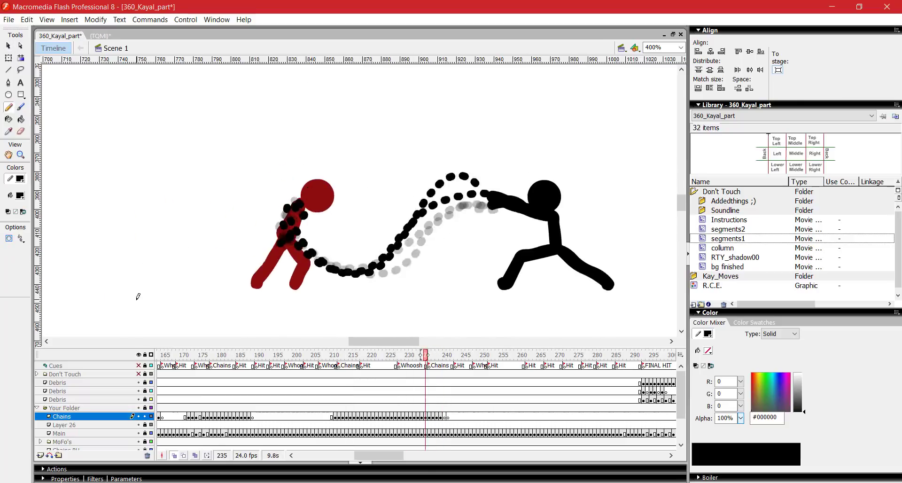
key("period")
key("period")
key("period")
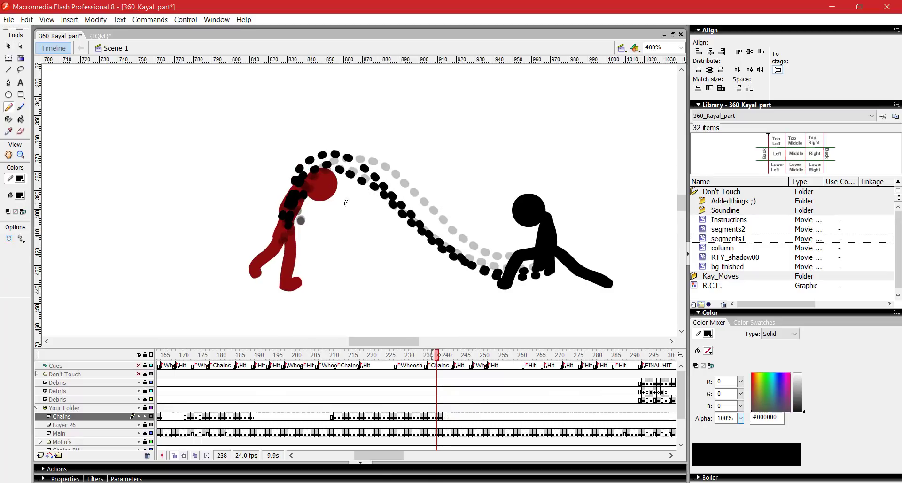
Clean up the chain on frame 239 and draw its first strand arching over the red figure's head on frame 240
key("period")
key("e")
key("comma")
key("y")
key("period")
key("period")
left_click_drag(296, 165, 441, 275)
key("e")
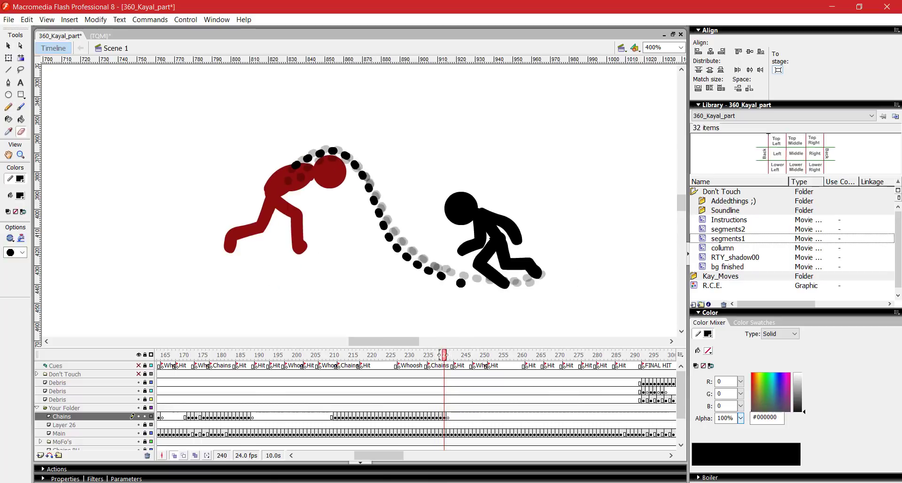
Add the chain on frames 241 to 243, following the red figure into the black figure's kick
key("period")
key("period")
key("period")
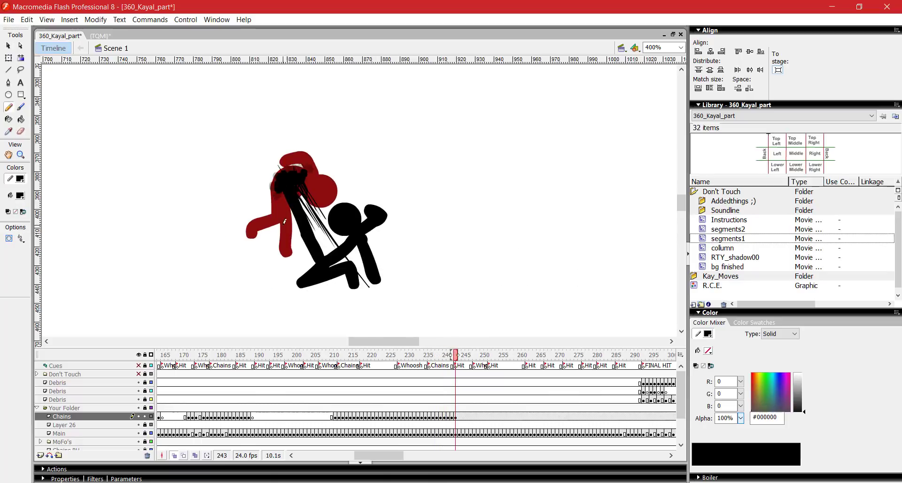
Clean up the chain on frame 240 and draw its strand over the red figure's head on frame 241
key("comma")
key("comma")
key("comma")
key("comma")
key("period")
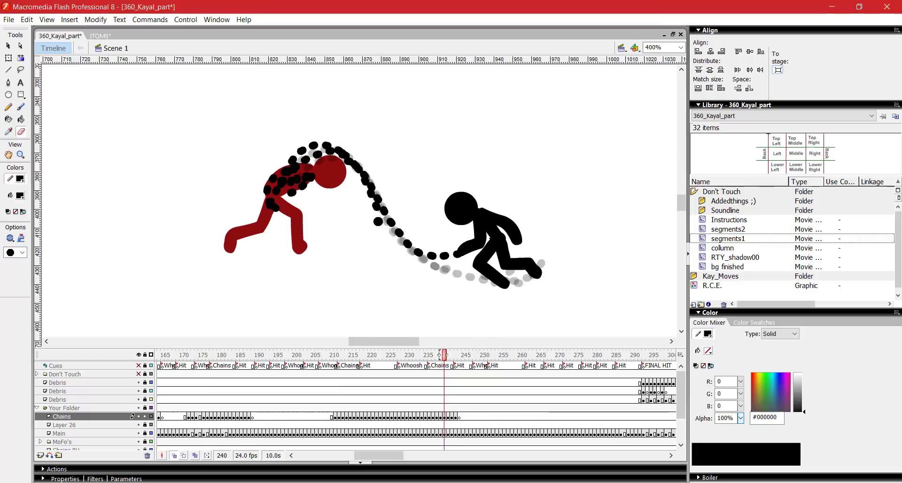
key("period")
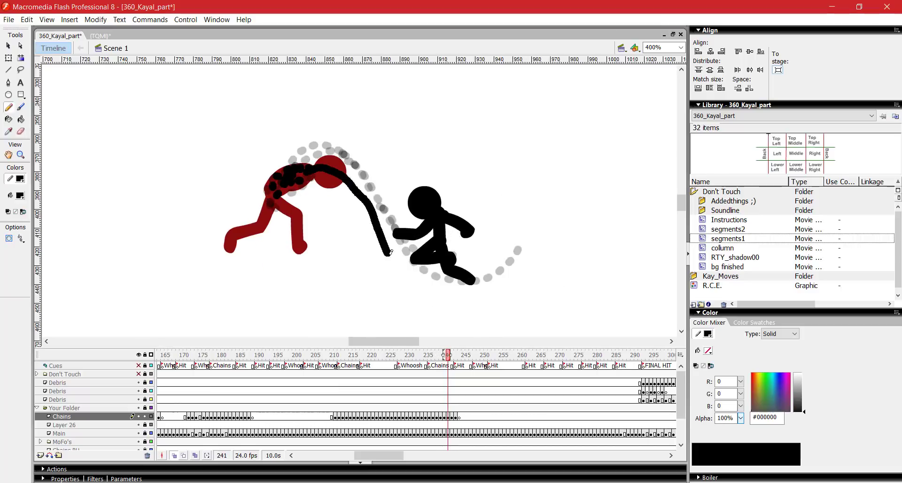
key("e")
key("y")
Draw the chain following the black figure's kick on frames 243 to 250, ending it with a blank keyframe at frame 251
key("comma")
key("comma")
key("period")
key("period")
key("period")
key("period")
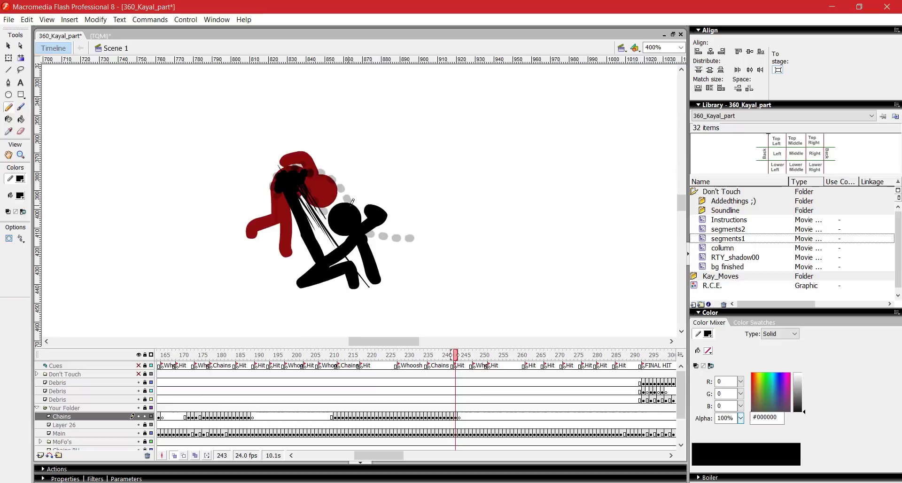
key("period")
left_click_drag(300, 175, 341, 228)
key("comma")
key("period")
key("period")
key("period")
key("F7")
key("comma")
key("period")
key("period")
key("period")
key("period")
key("period")
key("period")
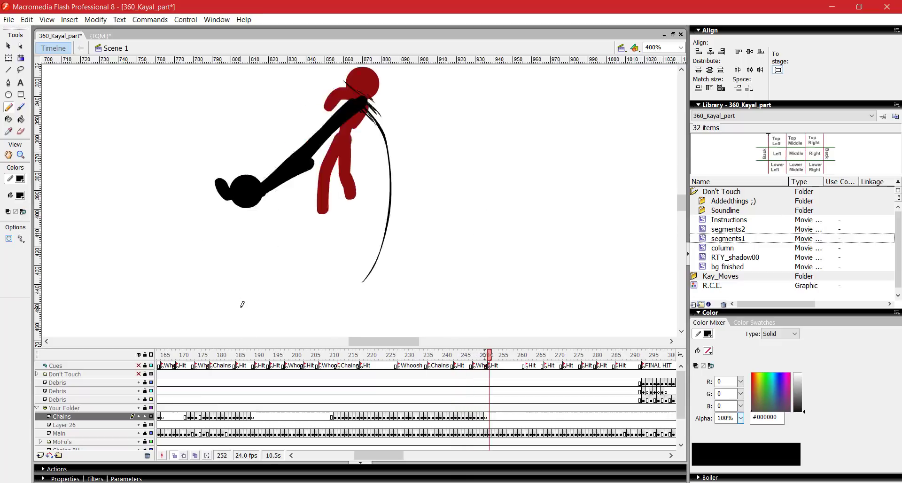
Test the movie to review the chain animation and close the preview
key("Return")
key("ctrl+Return")
key("ctrl+w")
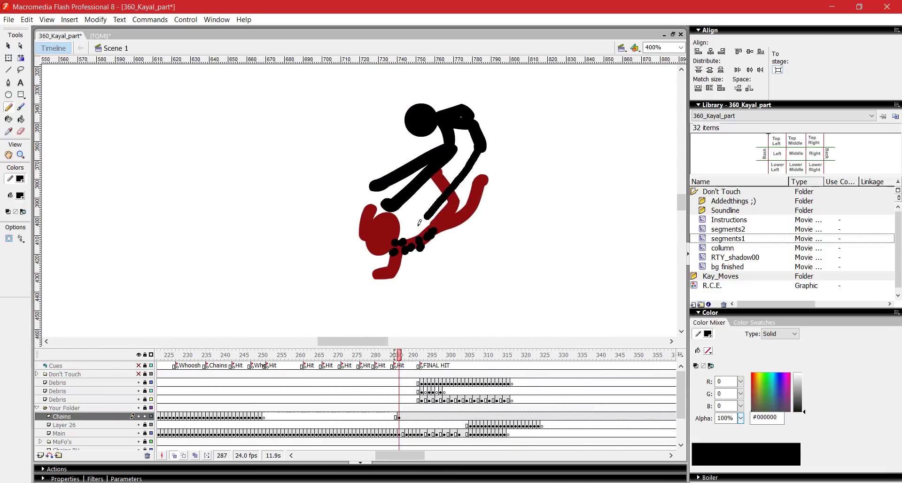
Insert blank keyframes on the Chains layer from frame 288 to frame 298
key("period")
key("F7")
key("F7")
key("F7")
key("F7")
key("F7")
key("F7")
key("F7")
key("F7")
key("F7")
key("F7")
key("F7")
Draw the chain between the black figure's hands and the red figure on frames 287 and 288, plus its first strand on frame 289
key("comma")
key("comma")
key("comma")
key("comma")
key("comma")
key("comma")
key("comma")
key("comma")
key("comma")
key("comma")
left_click_drag(452, 241, 471, 215)
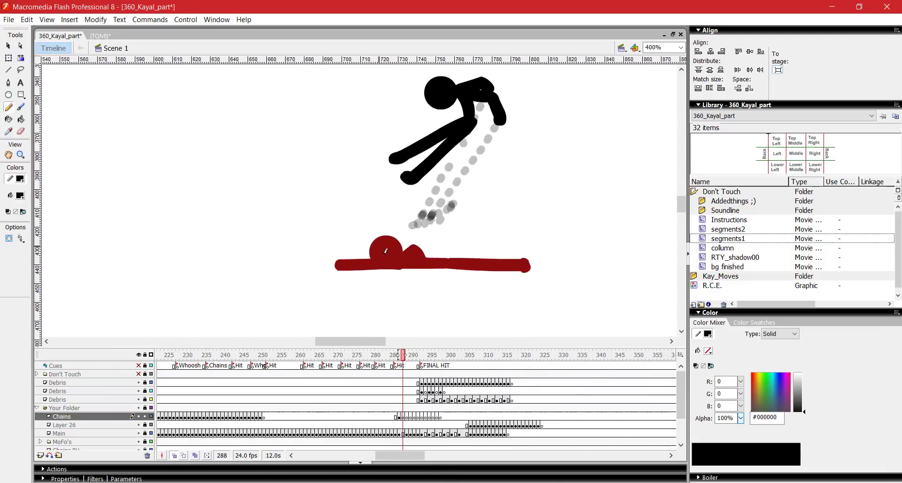
key("b")
key("comma")
key("y")
key("period")
key("period")
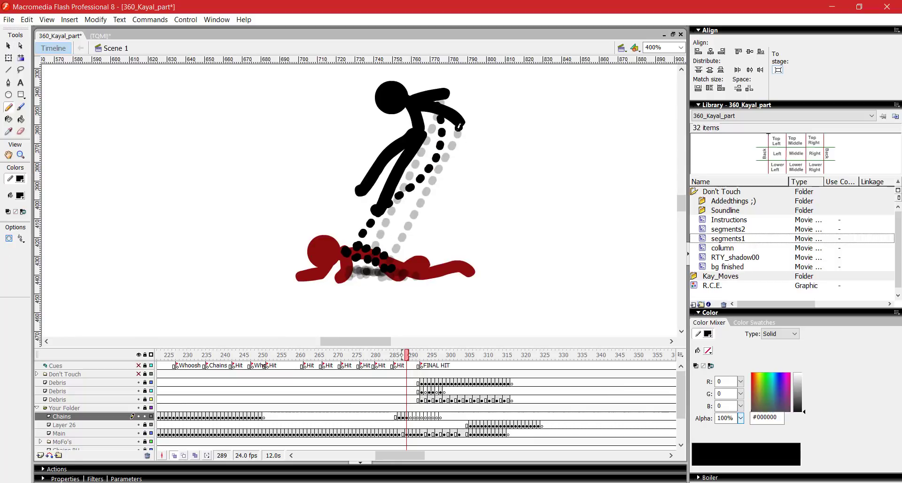
Add the second dotted chain strand from the black figure's hand to the fallen red figure on frame 289
key("period")
key("e")
left_click(452, 133)
left_click(356, 234)
key("period")
left_click(345, 245)
key("comma")
key("comma")
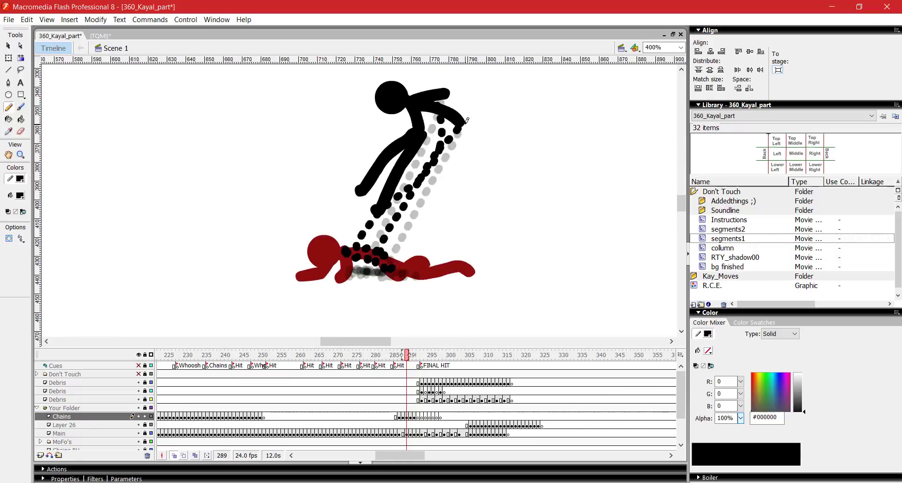
Draw the chain on frames 290 to 293, leading into the final hit
key("period")
key("period")
key("period")
left_click_drag(388, 78, 399, 106)
key("period")
key("period")
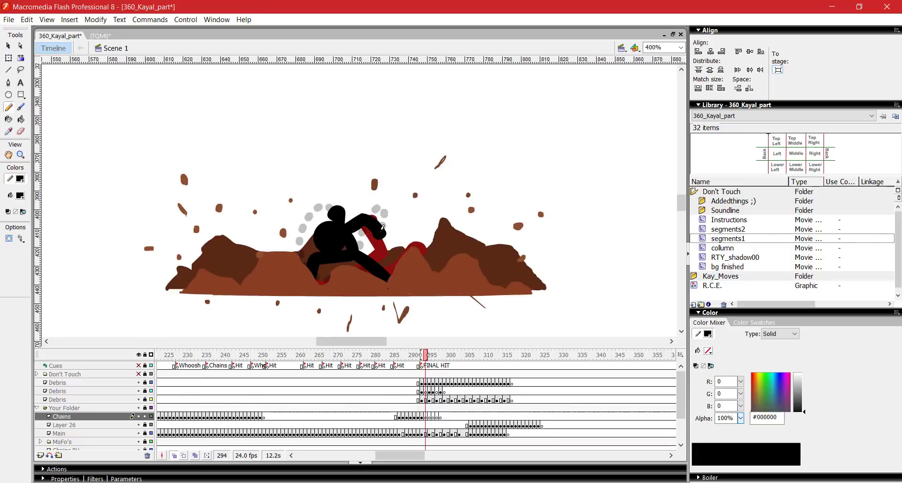
Draw the chain around the crouching black figure through the debris burst on frames 294 to 301
key("period")
key("period")
key("period")
key("y")
key("period")
key("period")
key("period")
key("period")
key("period")
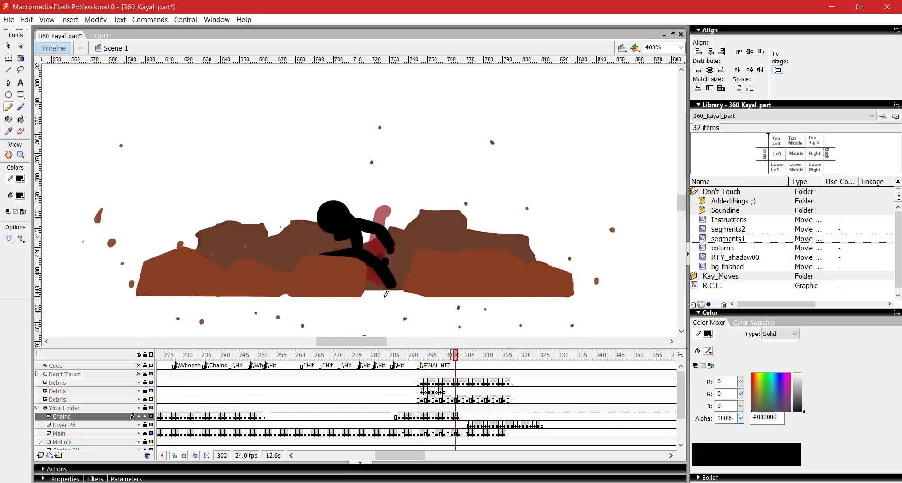
Check the preceding frames and add the remaining chain links by the black figure's hands on frames 302 to 305
key("comma")
key("comma")
key("comma")
key("comma")
key("comma")
key("period")
key("period")
key("period")
key("period")
key("period")
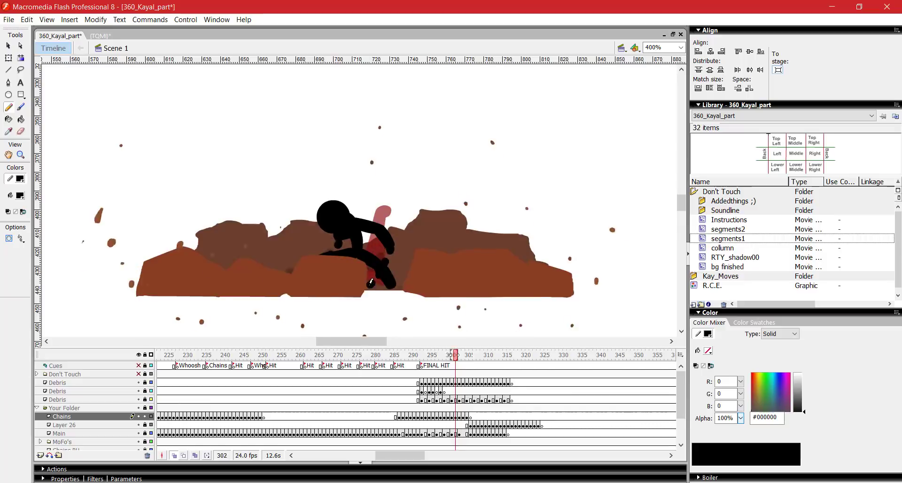
key("period")
key("period")
key("period")
Save the file and test the finished movie
key("v")
key("ctrl+s")
left_click(357, 355)
key("Return")
key("ctrl+Return")
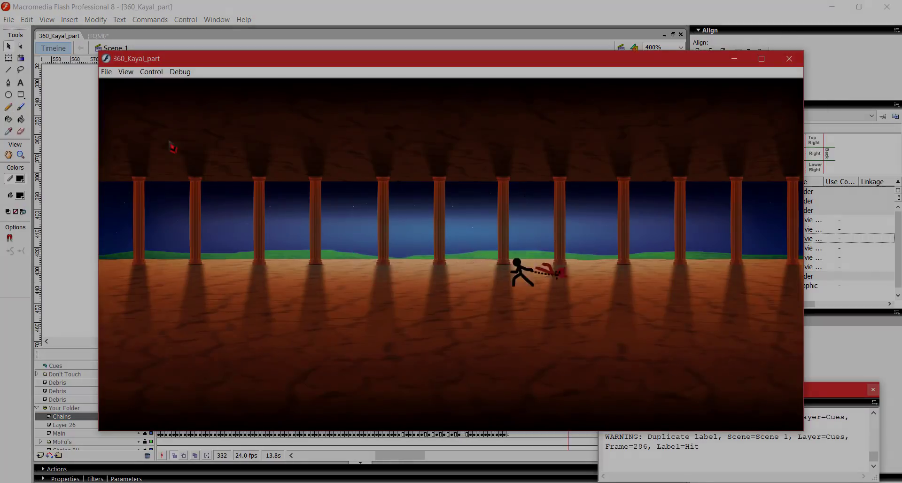